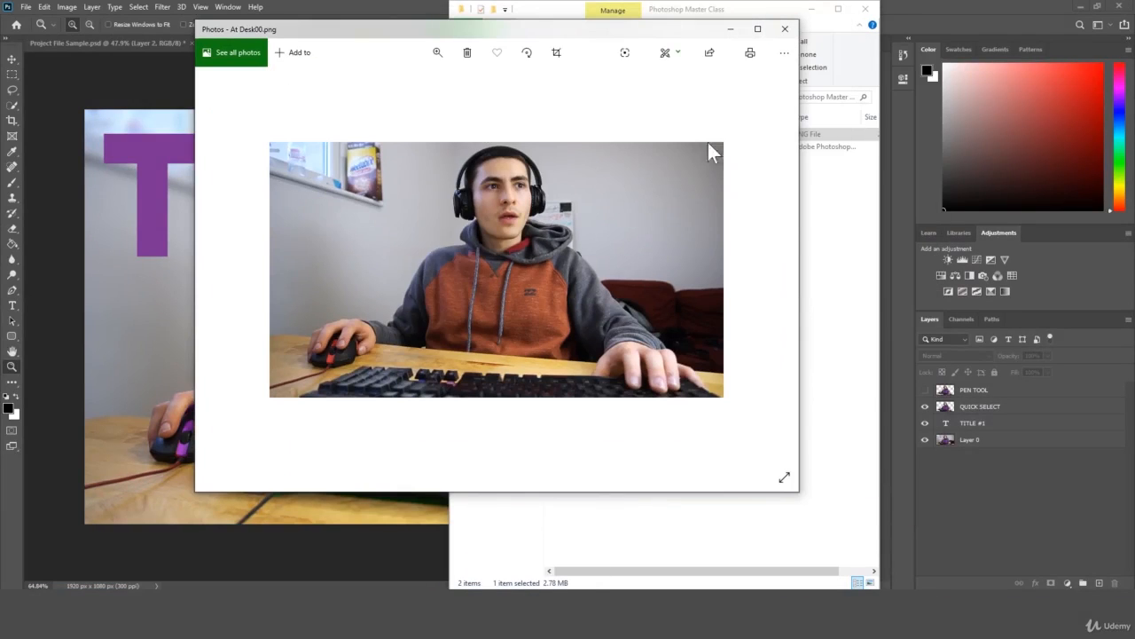
Step: Close the photo preview and open At Desk00.png from the project folder as its own document in Photoshop
left_click_drag(647, 30, 713, 85)
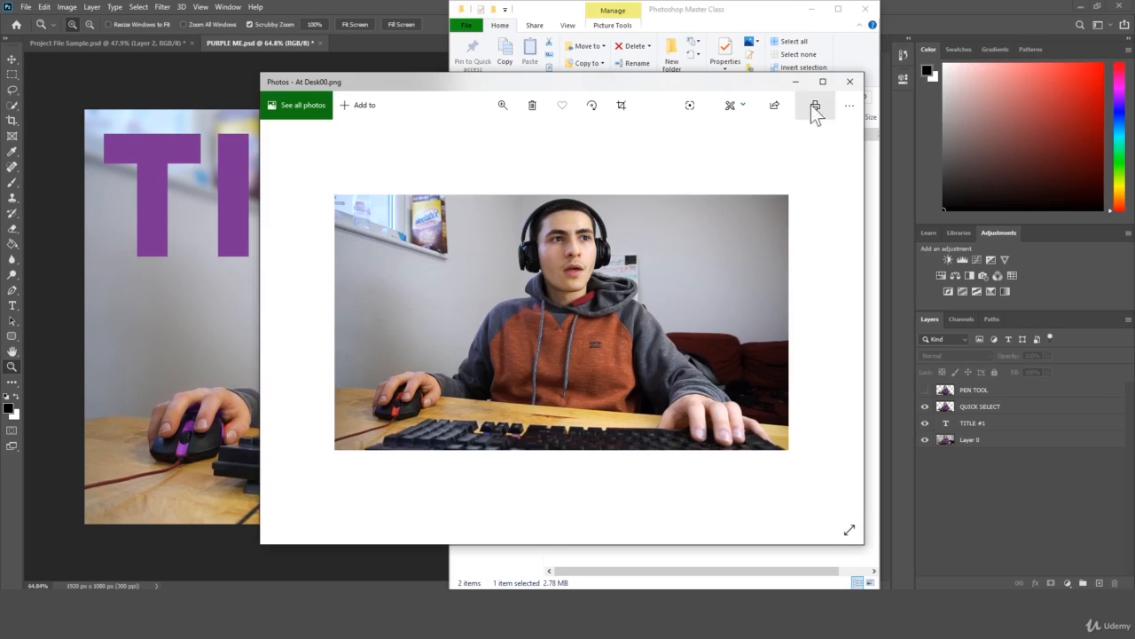
left_click(856, 81)
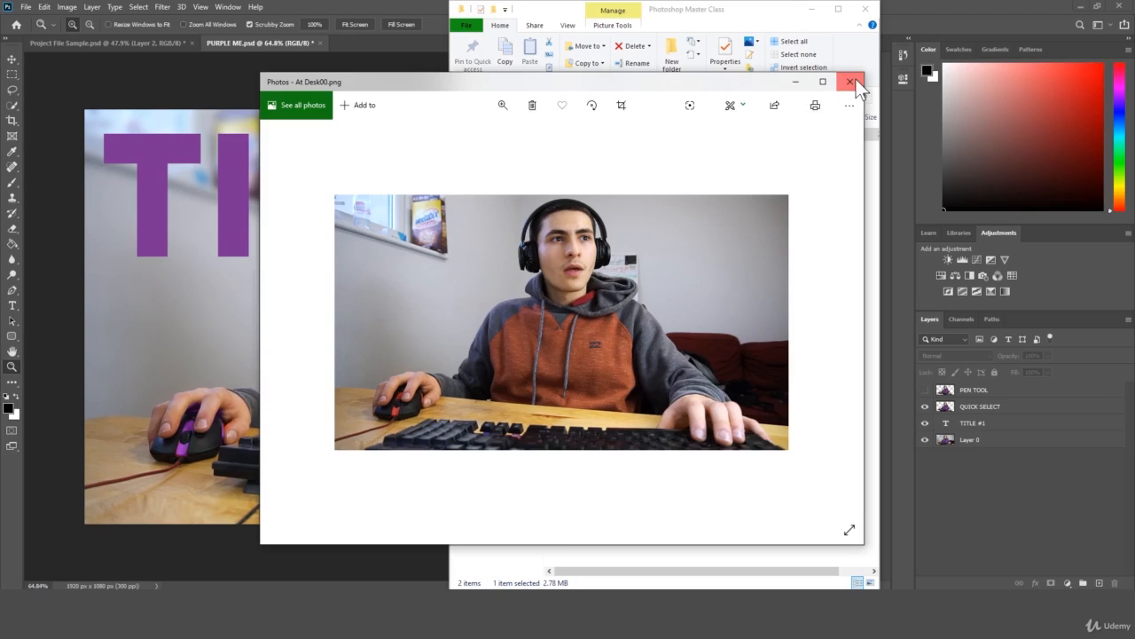
left_click_drag(730, 16, 918, 16)
left_click_drag(833, 134, 449, 41)
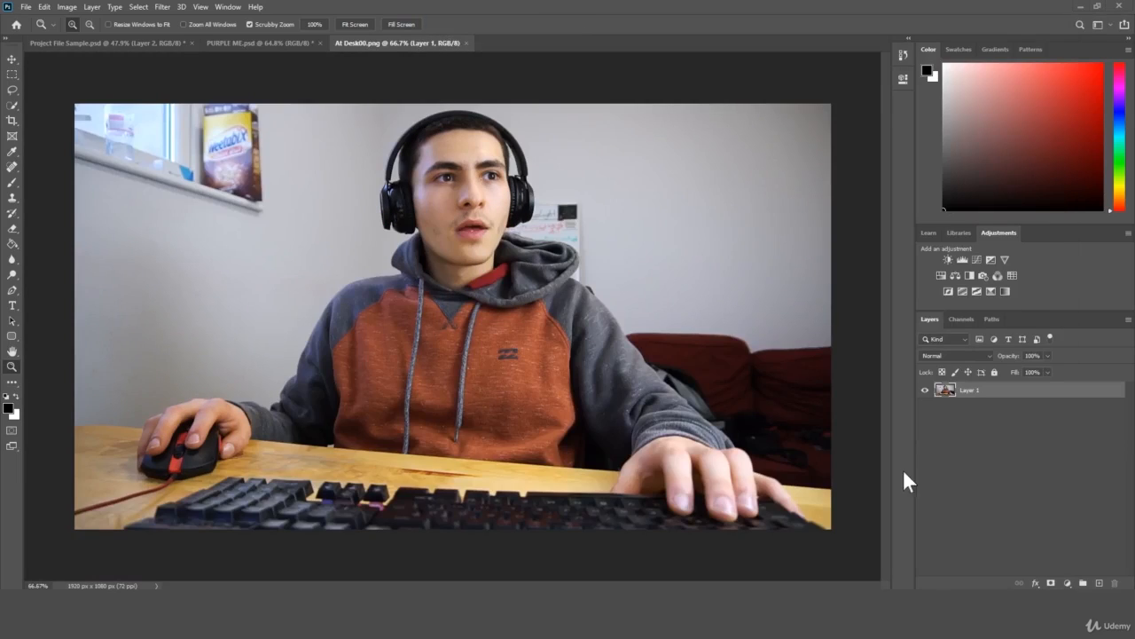
mouse_move(424, 359)
left_mouse_down()
mouse_move(391, 366)
mouse_move(416, 365)
left_mouse_up()
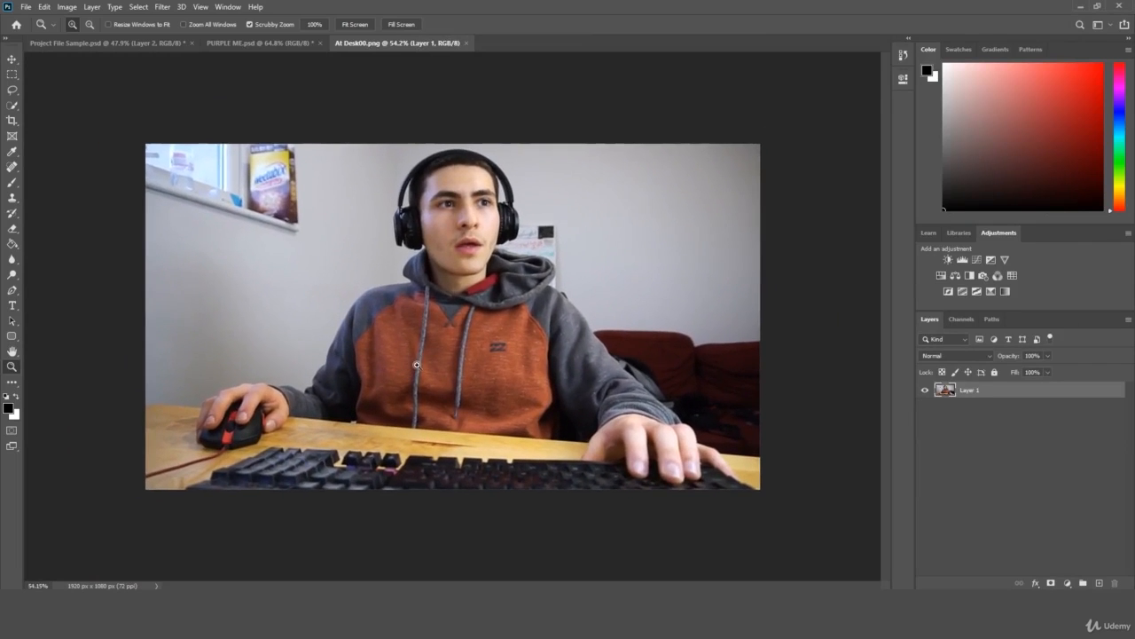
Step: Compare the finished PURPLE ME.psd edit and its QUICK SELECT layer with the original At Desk00.png photo
left_click(271, 45)
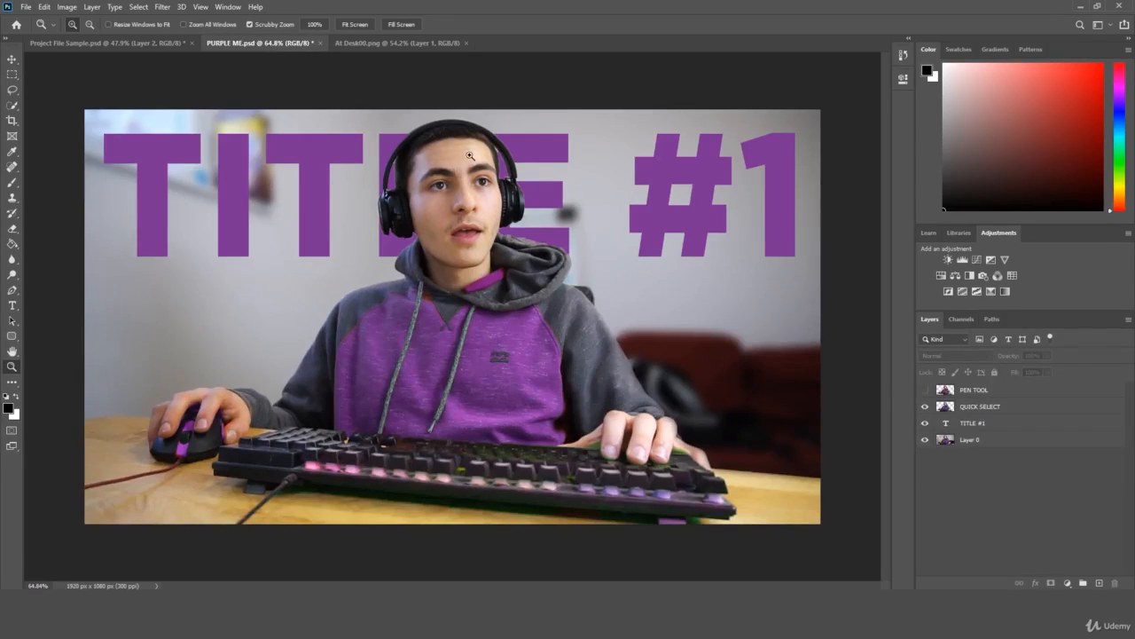
left_click(399, 44)
left_click_drag(459, 244, 472, 240)
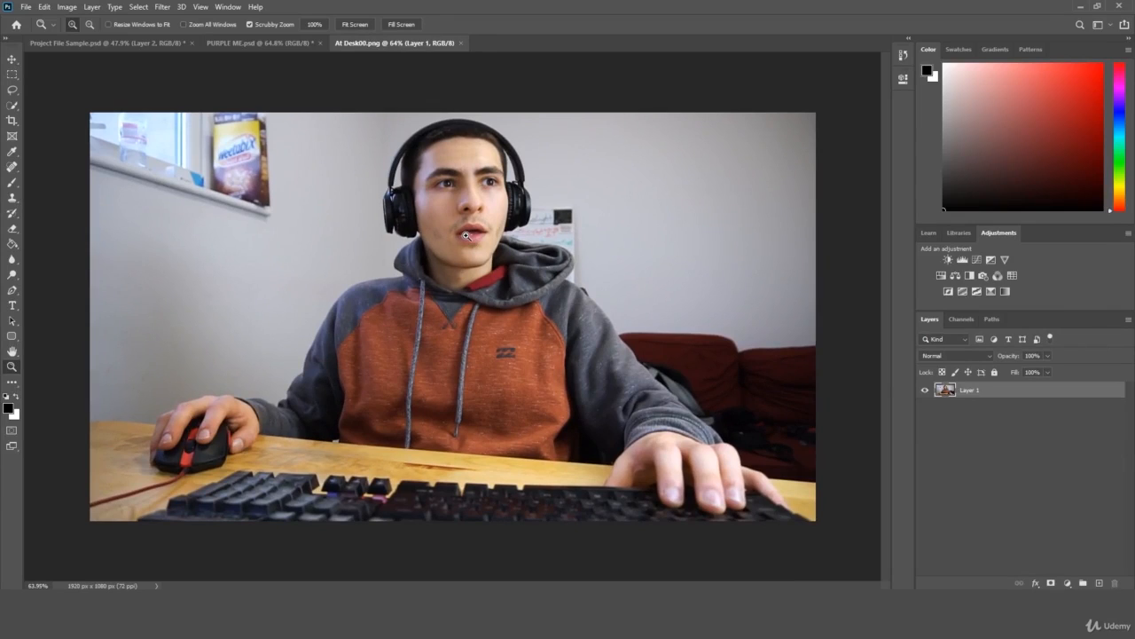
left_click(291, 43)
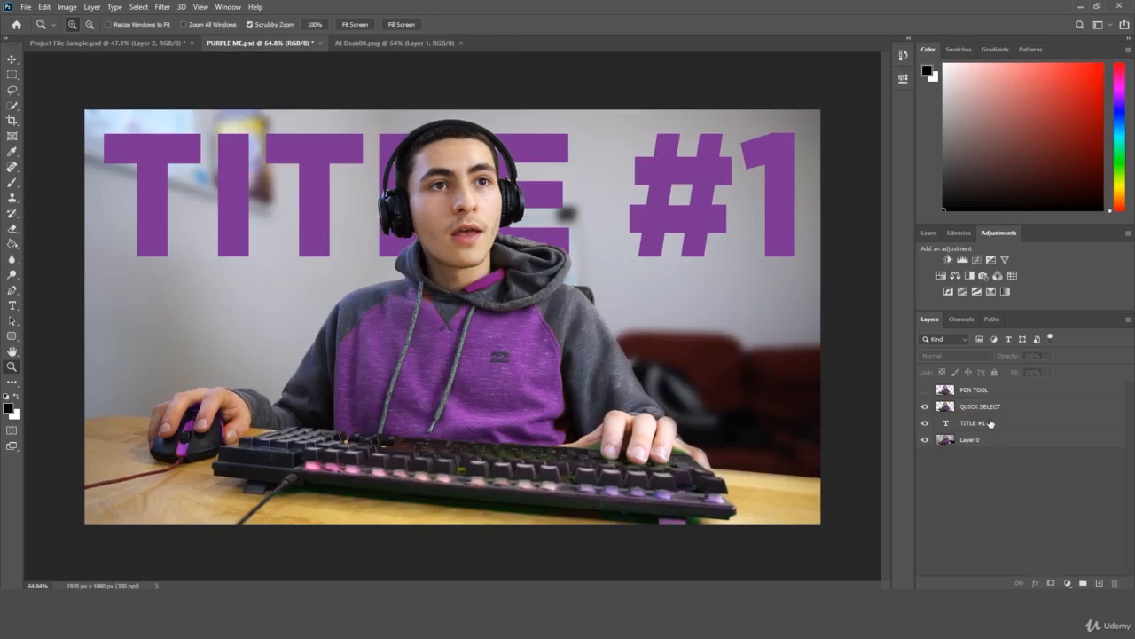
left_click(981, 408)
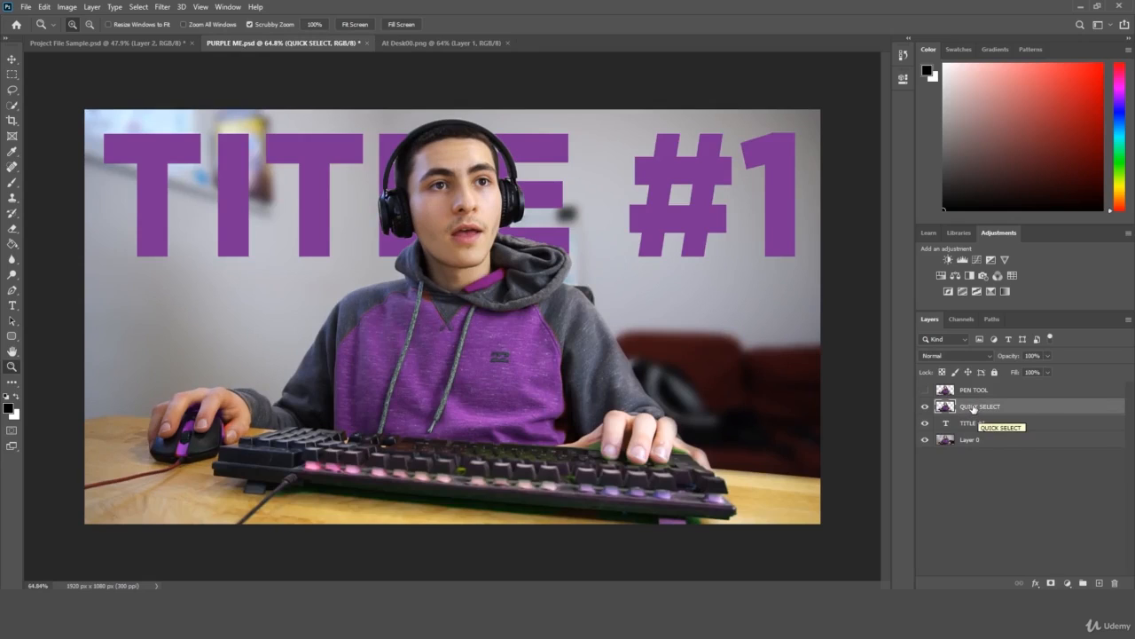
left_click(456, 41)
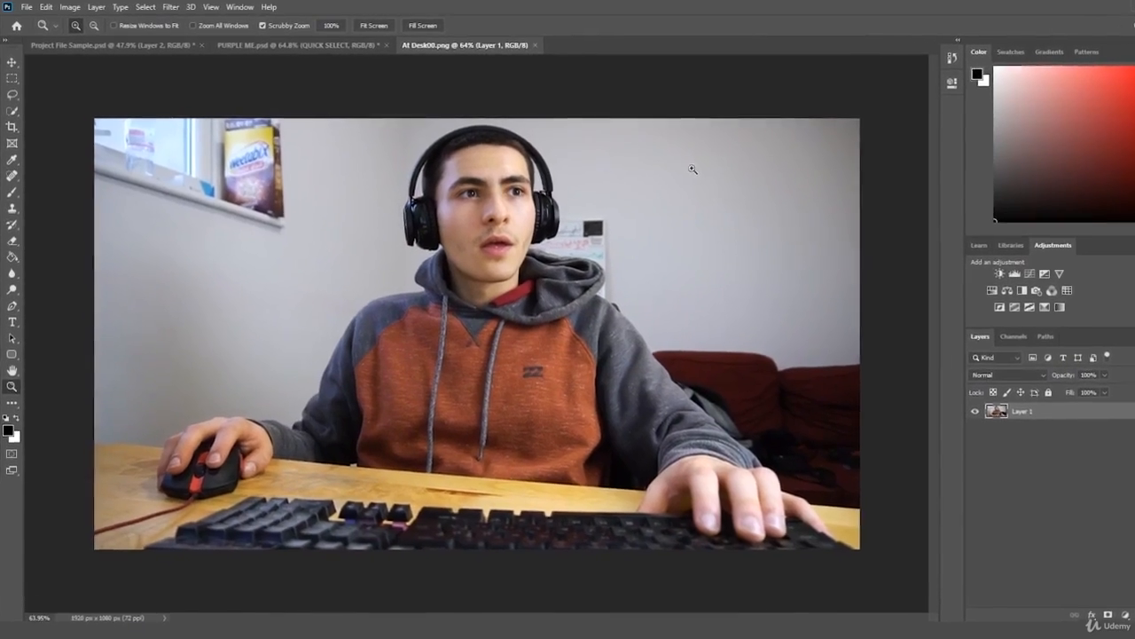
Step: Select the orange front of the hoodie in At Desk00.png using the Quick Selection tool with the 30 px brush
left_click(15, 118)
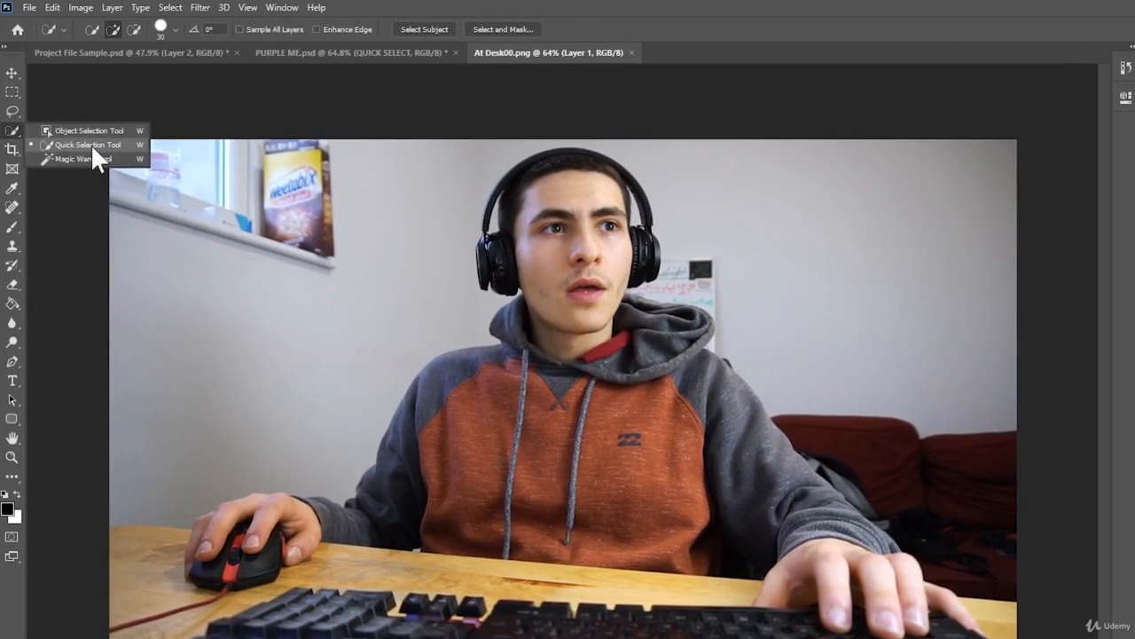
left_click(87, 140)
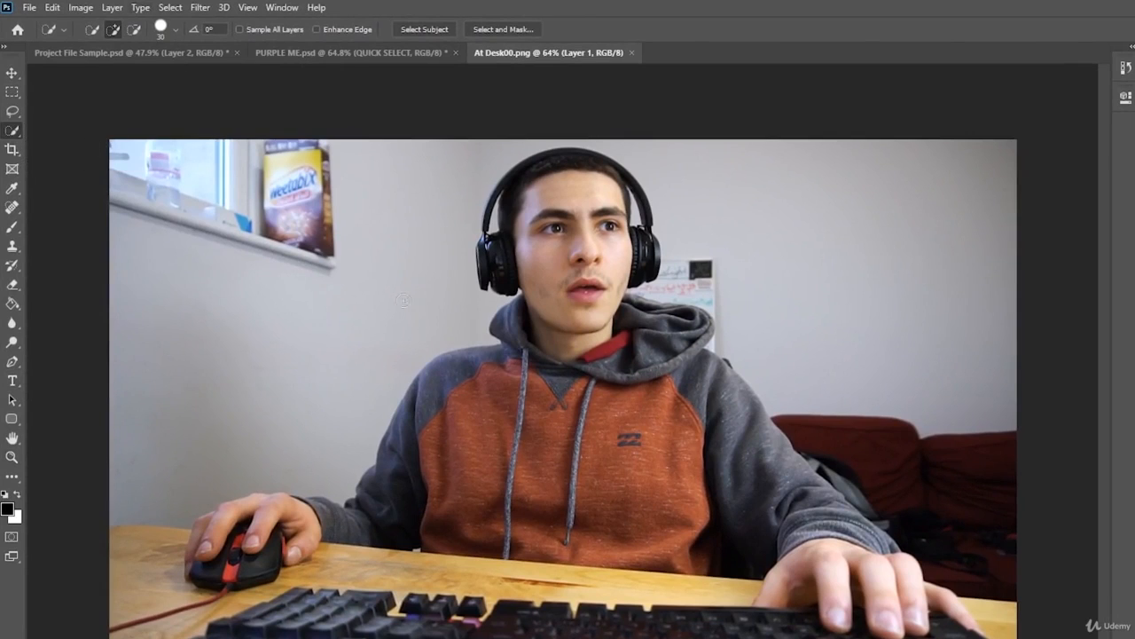
left_click(168, 28)
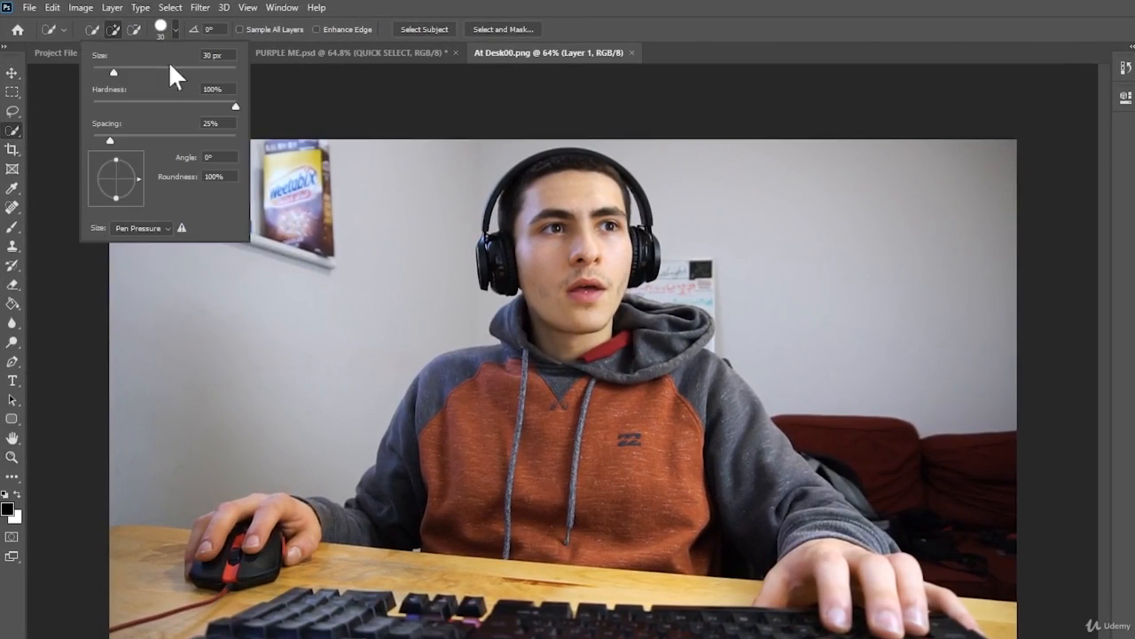
left_click(481, 443)
left_click(481, 445)
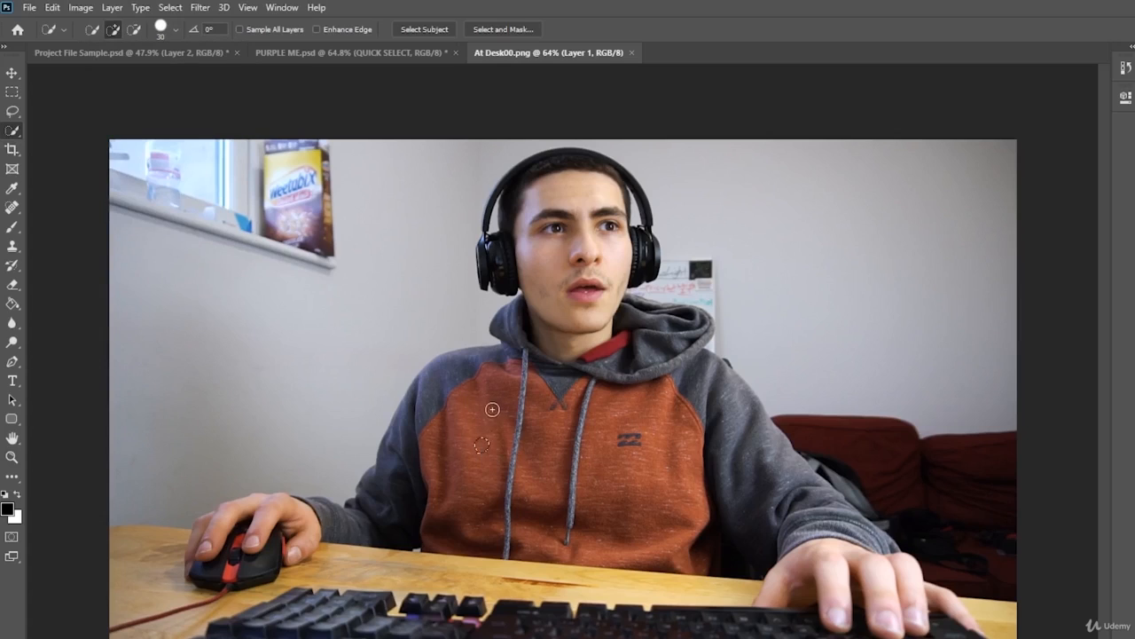
left_click(464, 444)
left_click(465, 365)
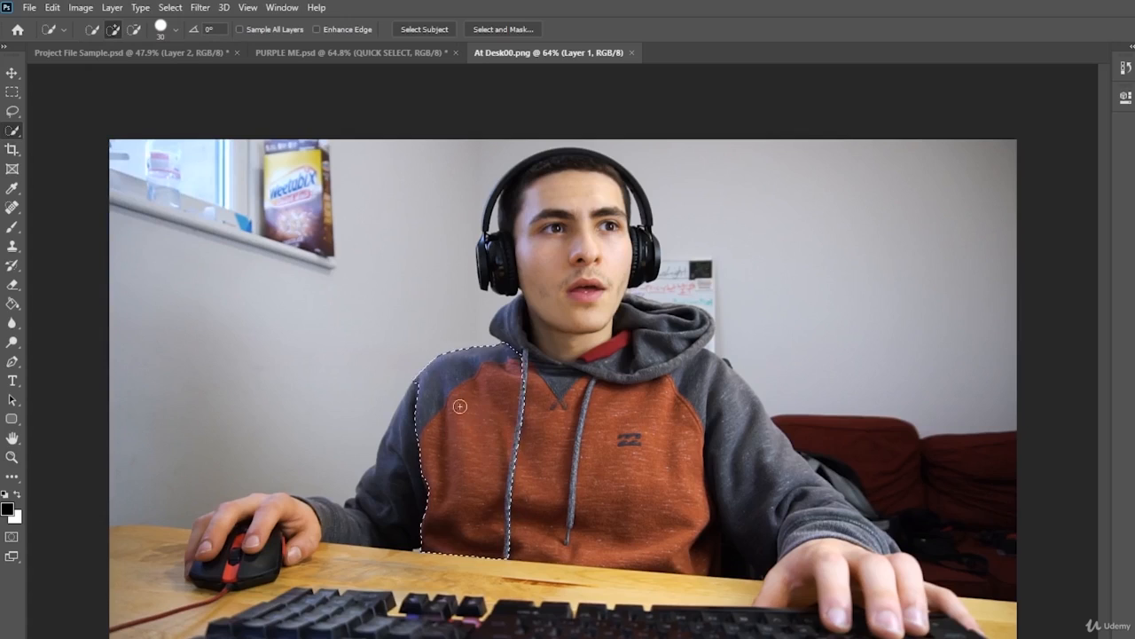
mouse_move(505, 422)
left_mouse_down()
mouse_move(550, 446)
mouse_move(616, 450)
left_mouse_up()
left_click_drag(704, 552, 704, 543)
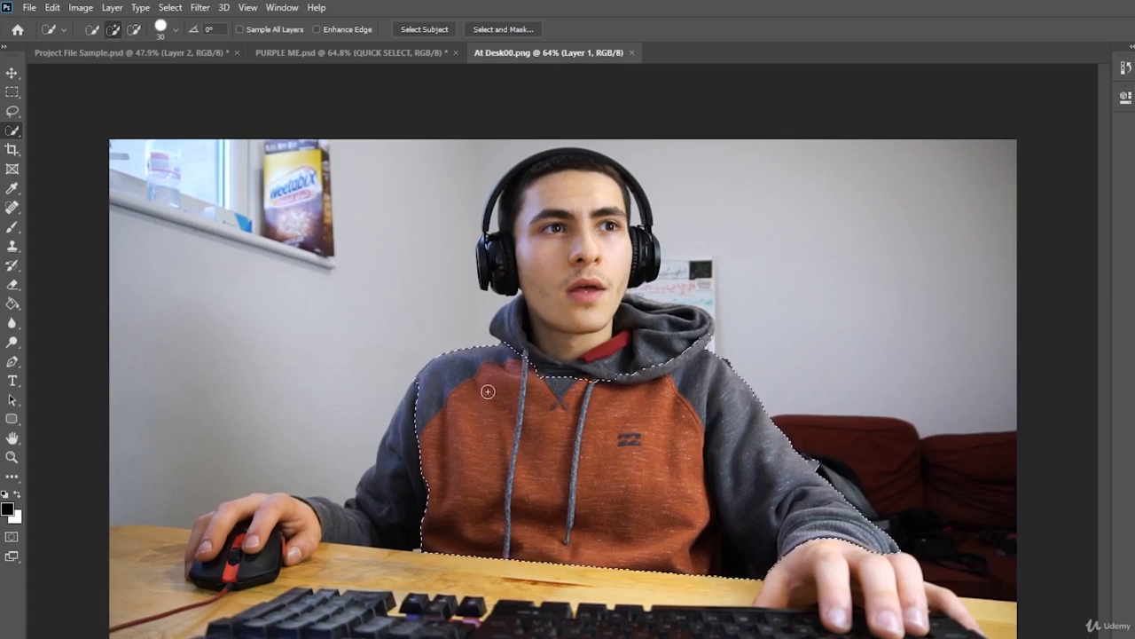
Step: Refine the selection by subtracting the grey sleeves and background and adding missed hoodie areas, keeping only the coloured fabric
left_click(133, 29)
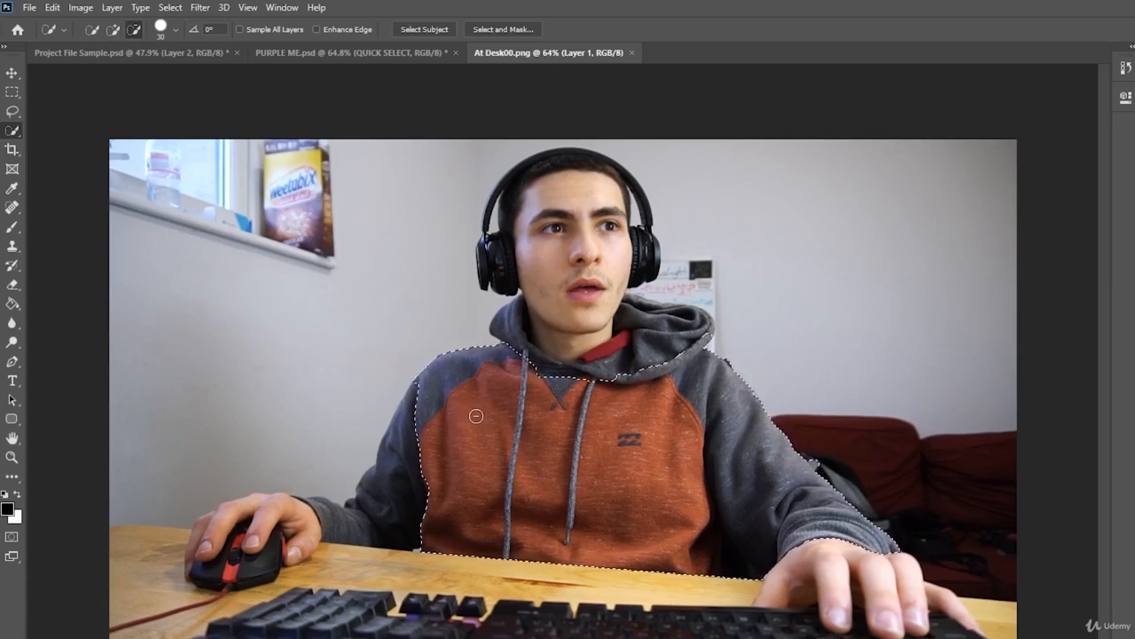
left_click(112, 30)
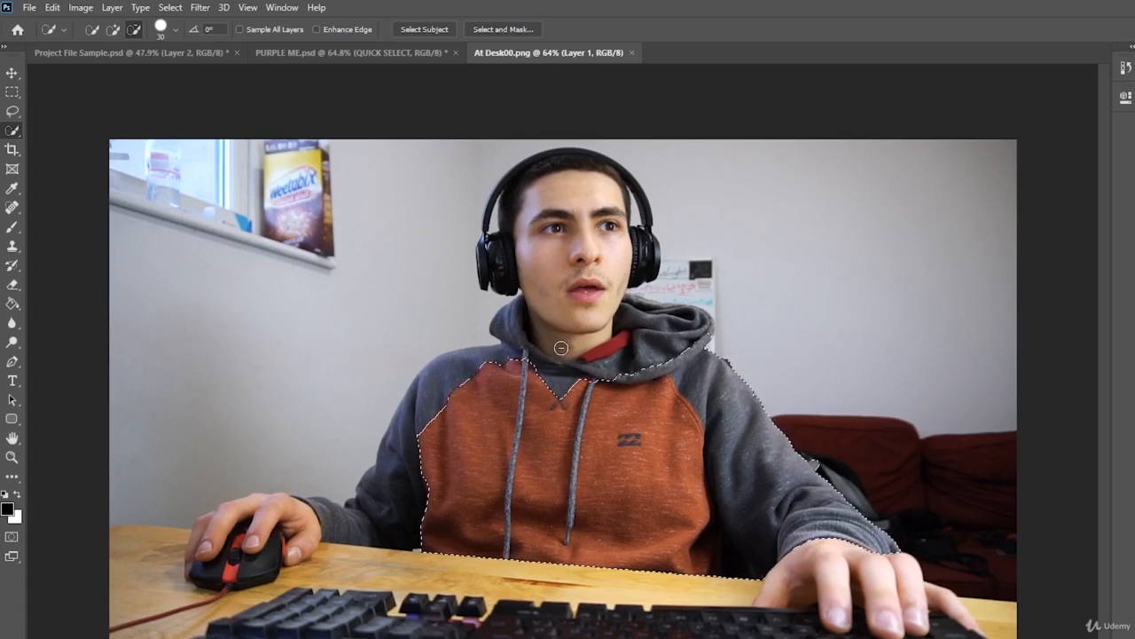
mouse_move(635, 368)
left_mouse_down()
mouse_move(684, 355)
mouse_move(712, 374)
mouse_move(771, 488)
mouse_move(812, 531)
mouse_move(773, 516)
mouse_move(824, 537)
left_mouse_up()
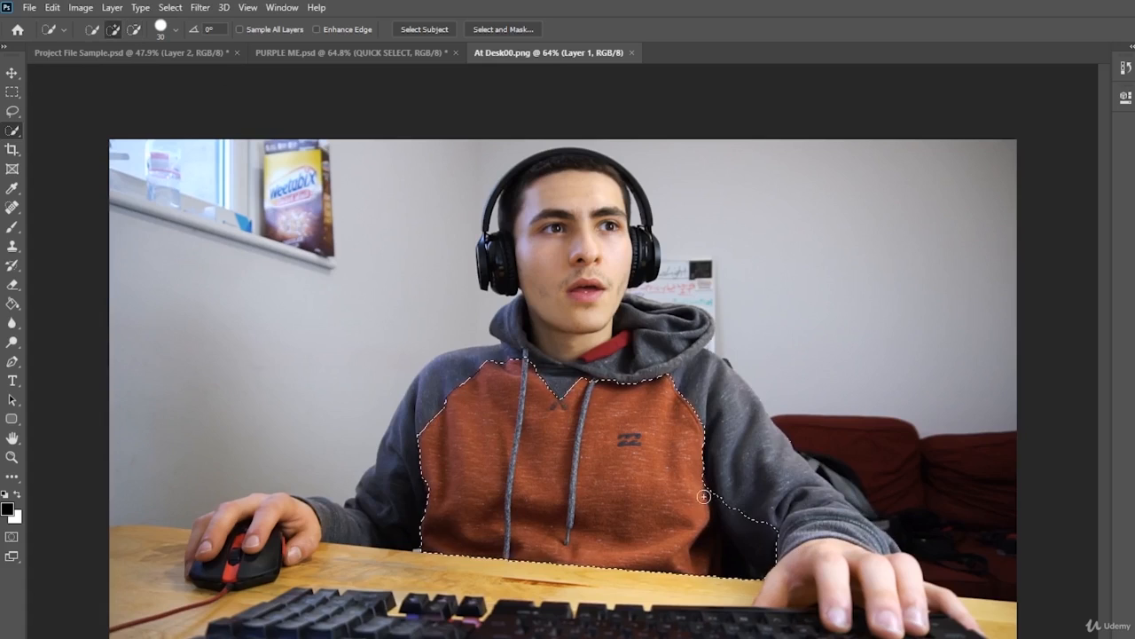
left_click(133, 29)
mouse_move(774, 554)
left_mouse_down()
mouse_move(769, 536)
mouse_move(750, 530)
left_mouse_up()
left_click(733, 540)
left_click(113, 29)
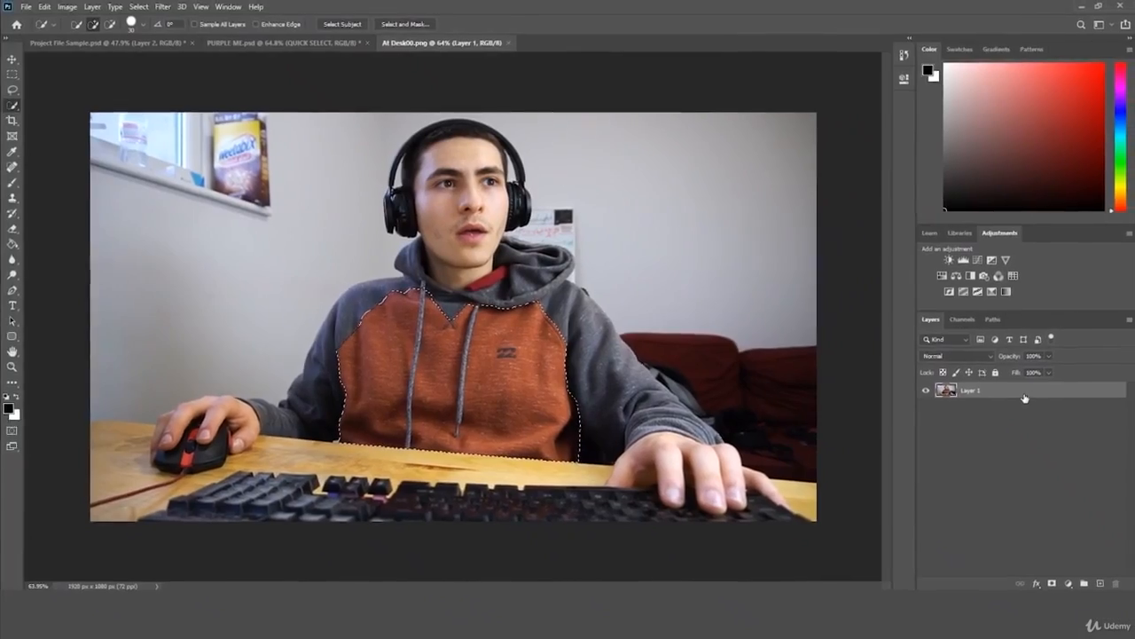
Step: Try copying the selected hoodie fabric to a new layer and inspect the cutout by toggling the layers' visibility
key("ctrl+c")
key("ctrl+v")
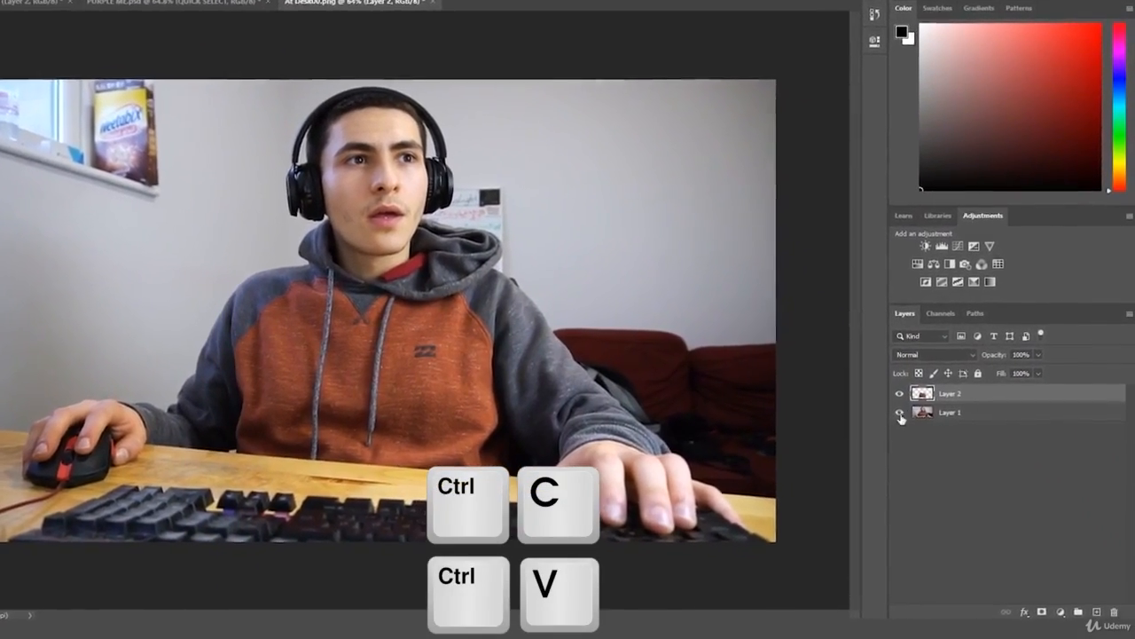
left_click(879, 422)
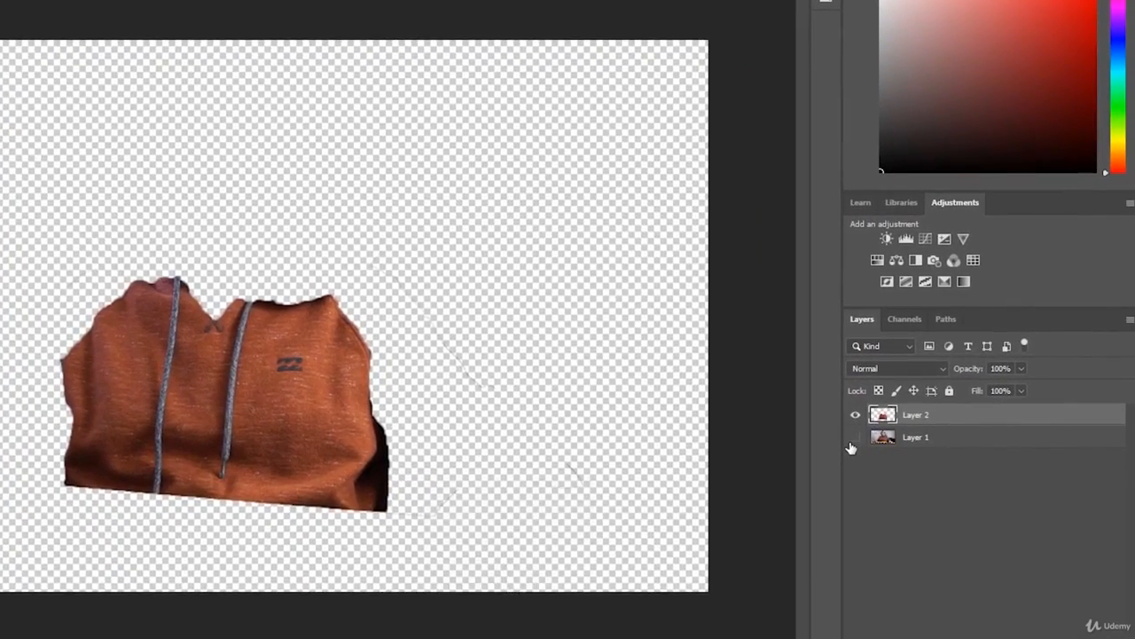
left_click(852, 444)
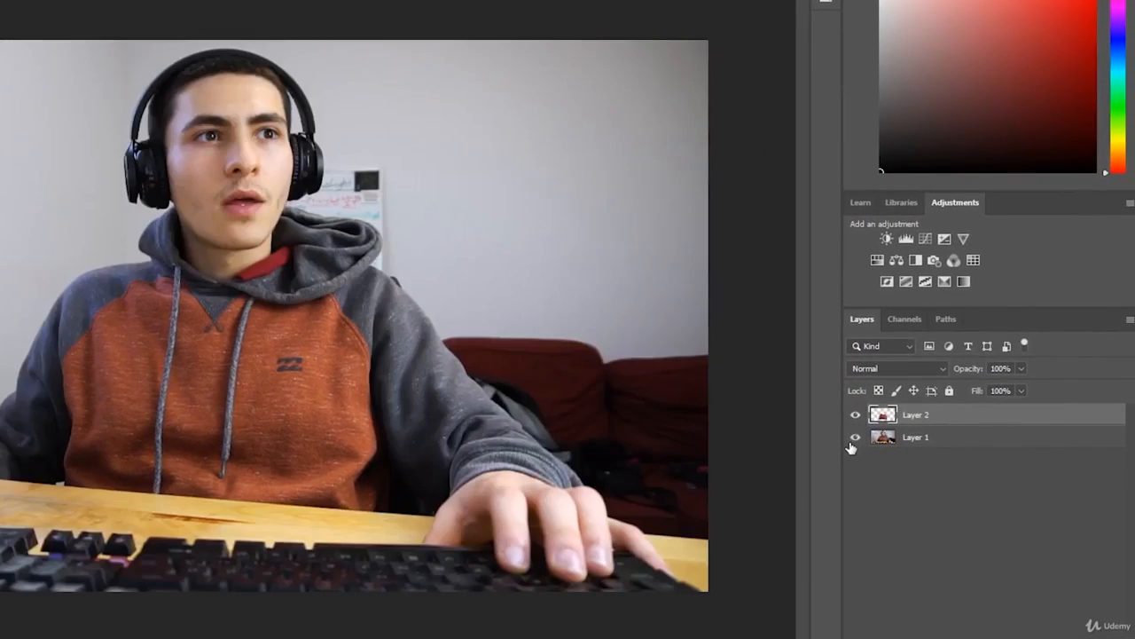
left_click(853, 440)
left_click(853, 440)
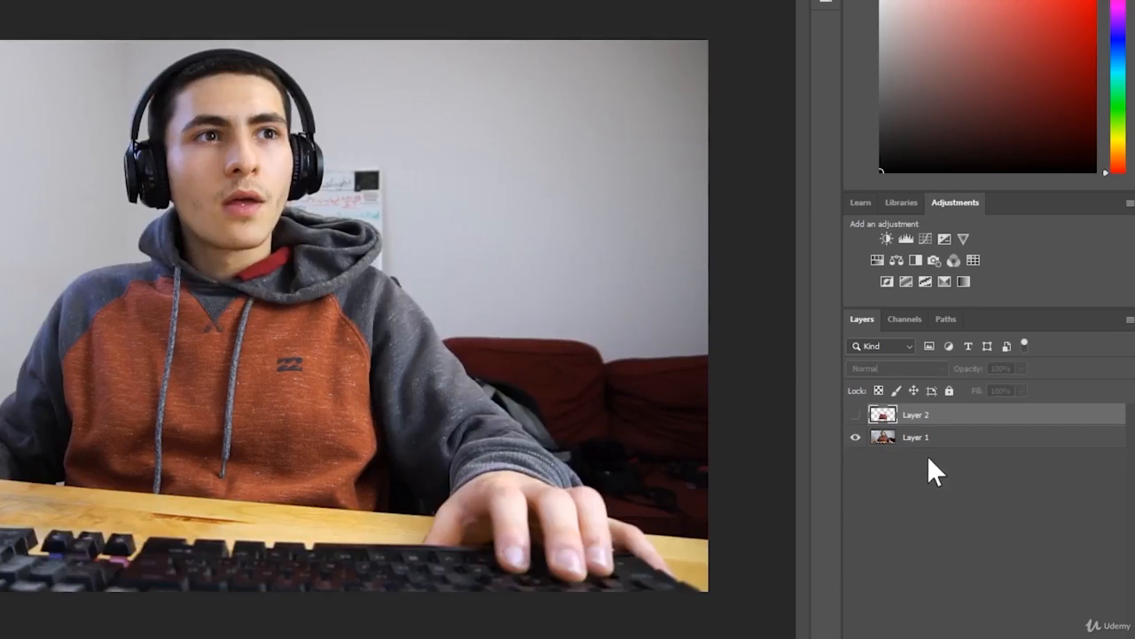
key("ctrl+z")
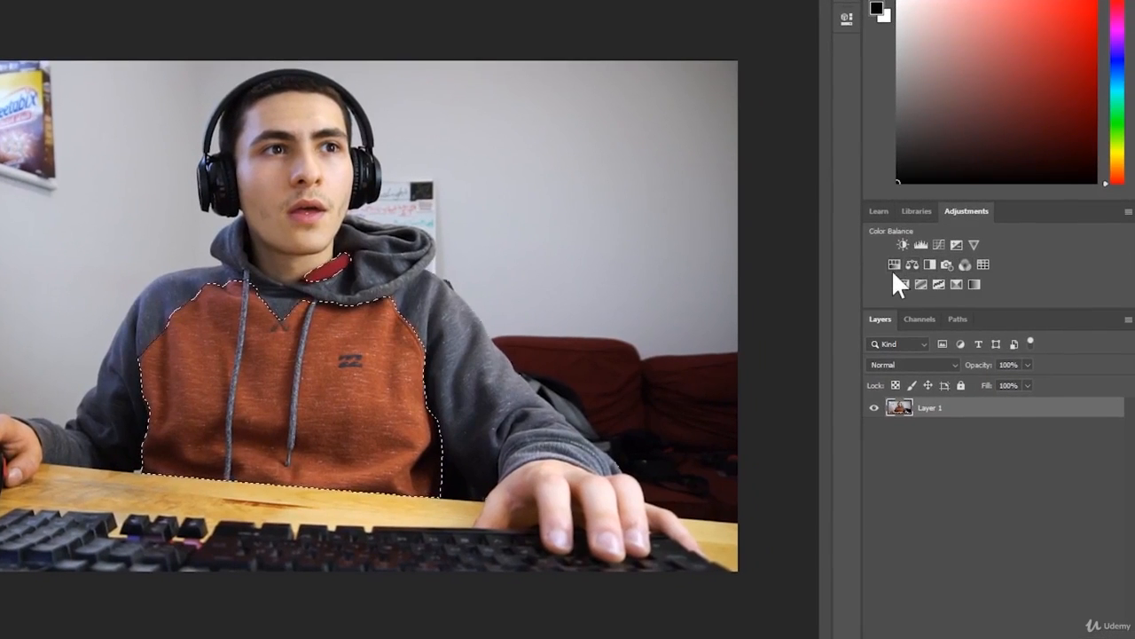
Step: Add a Hue/Saturation adjustment limited to the selected hoodie fabric and set its hue to +170
left_click(894, 271)
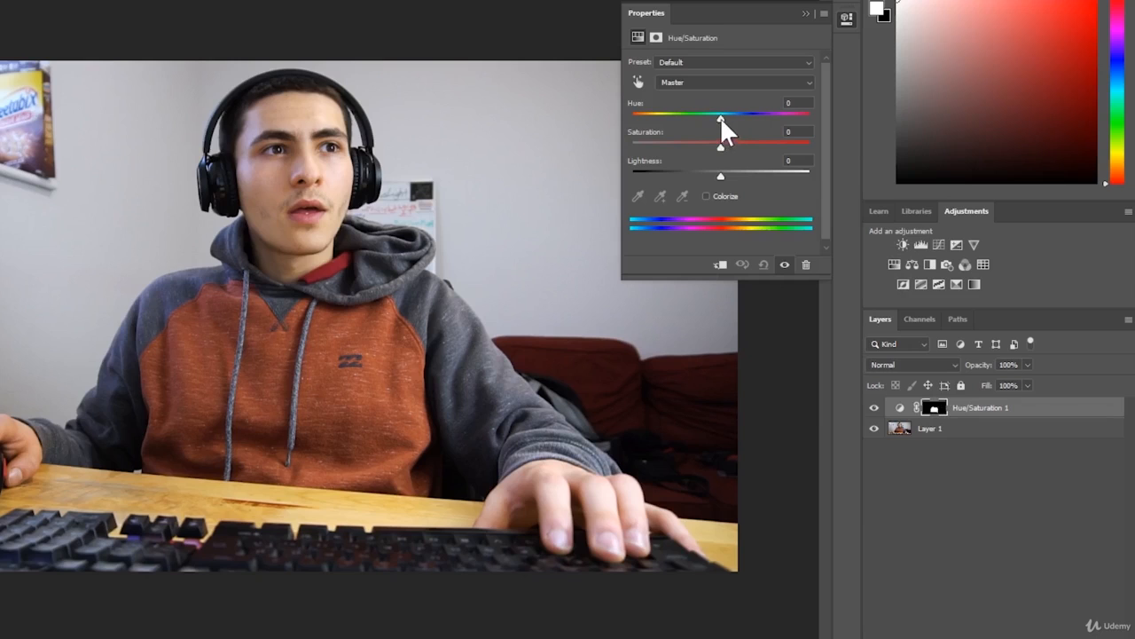
left_click_drag(722, 118, 691, 145)
left_click_drag(716, 139, 807, 136)
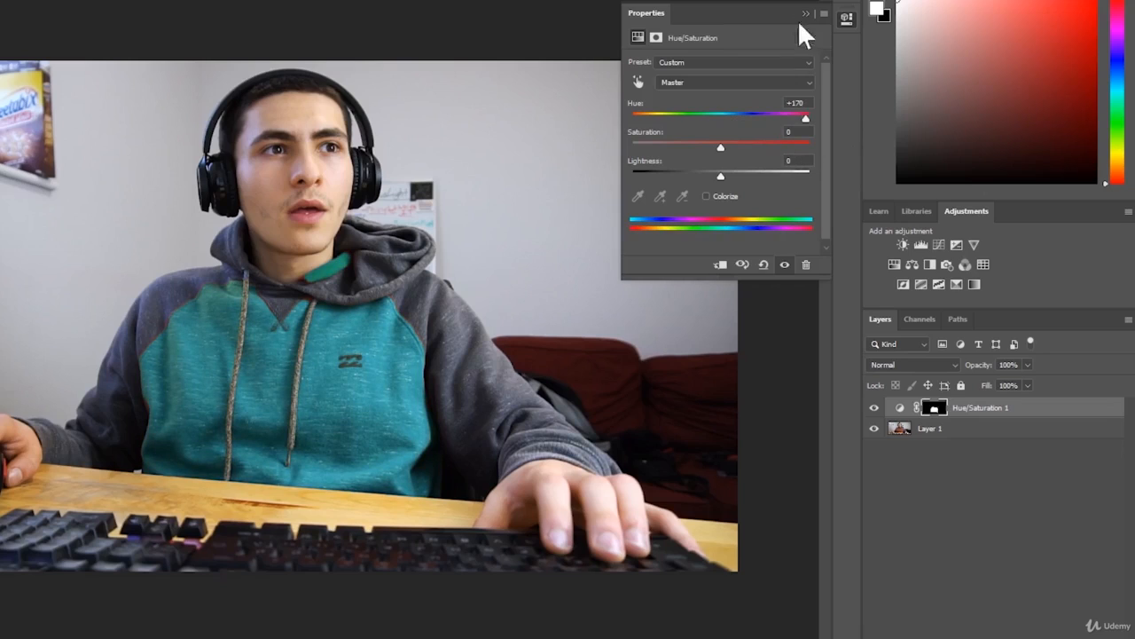
left_click(805, 11)
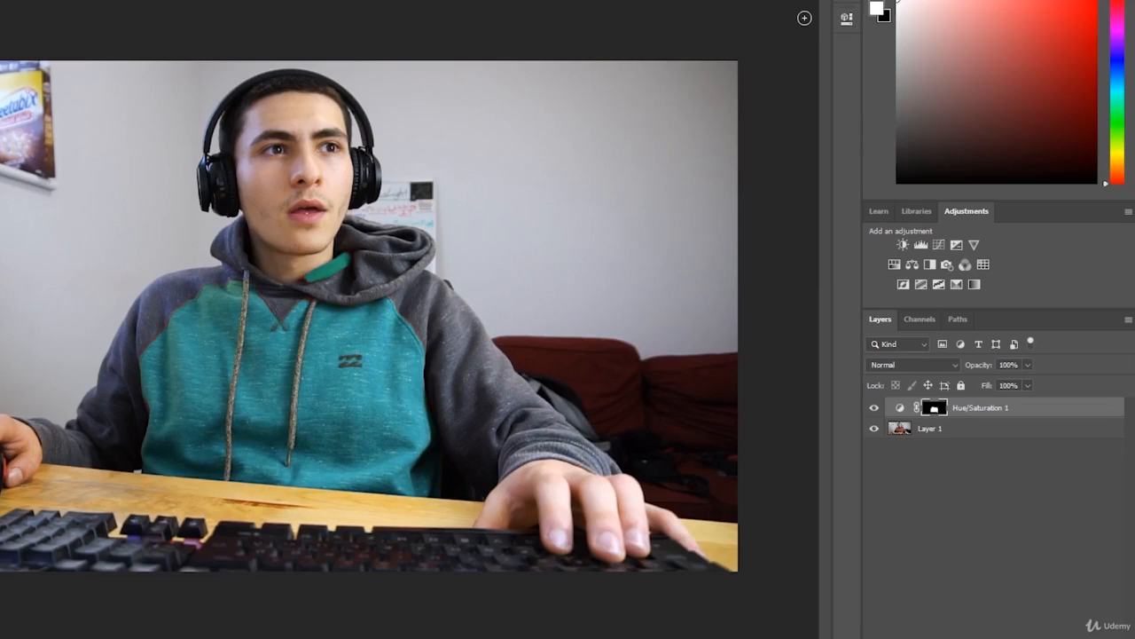
Step: Compare the hoodie before and after recolouring by toggling the Hue/Saturation layer's visibility, leaving it shown
left_click(938, 467)
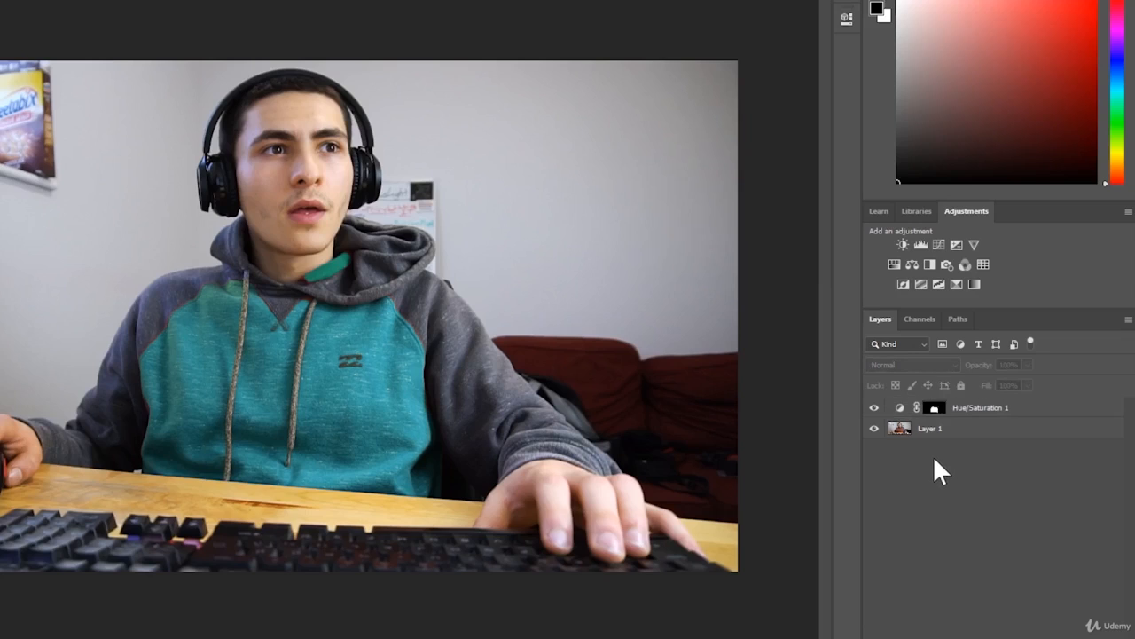
left_click(525, 272)
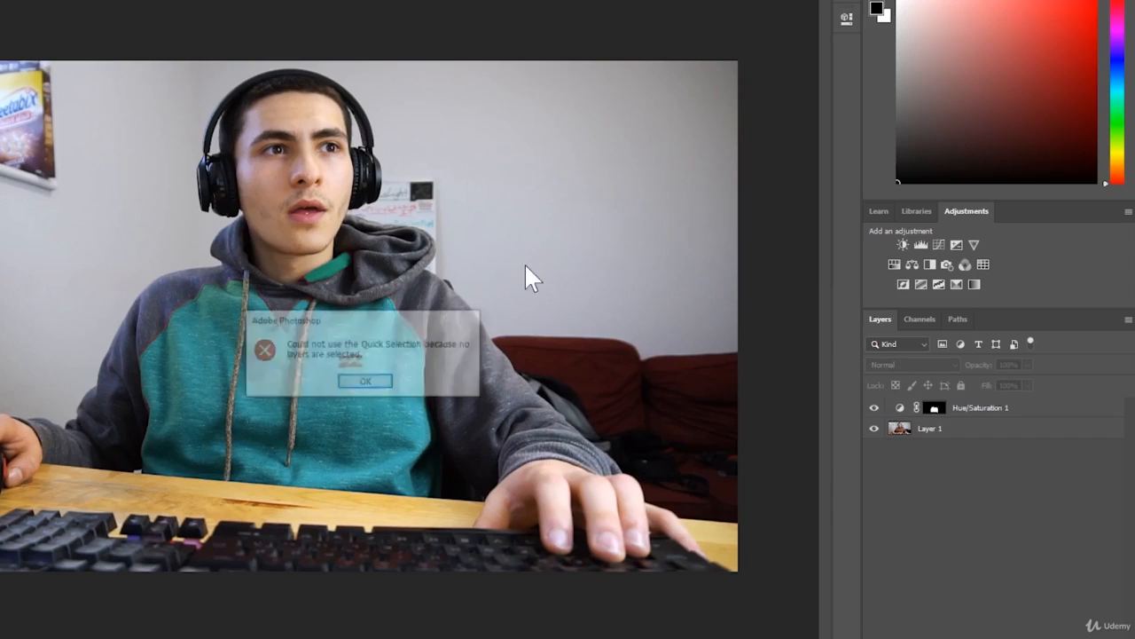
left_click(364, 382)
key("z")
left_click_drag(46, 341, 116, 349)
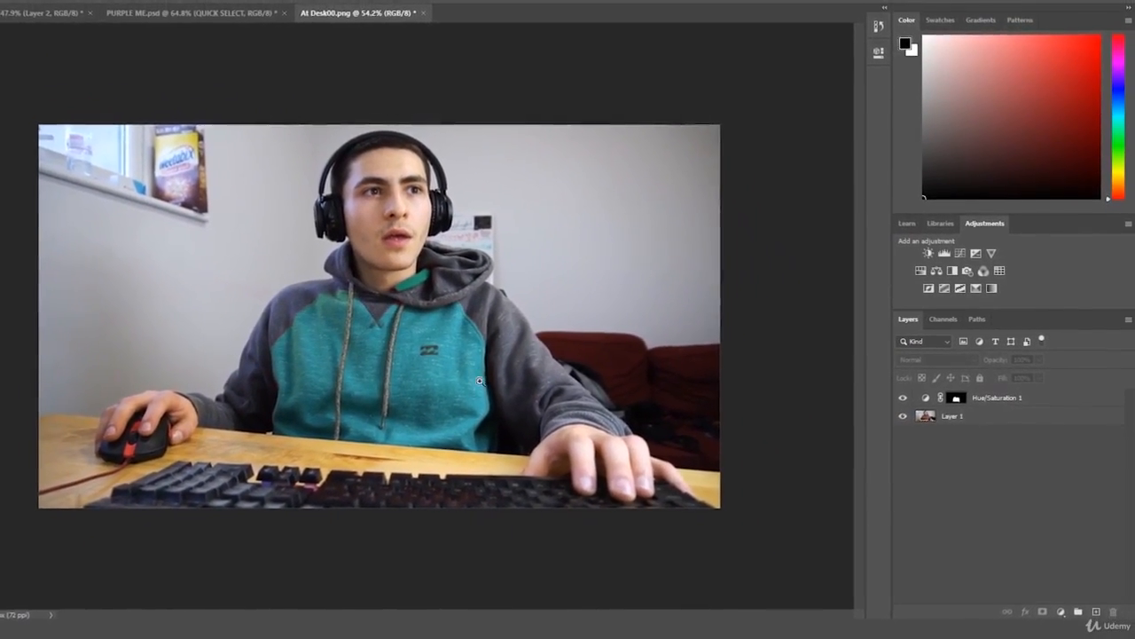
mouse_move(612, 384)
left_mouse_down()
mouse_move(641, 383)
mouse_move(627, 382)
left_mouse_up()
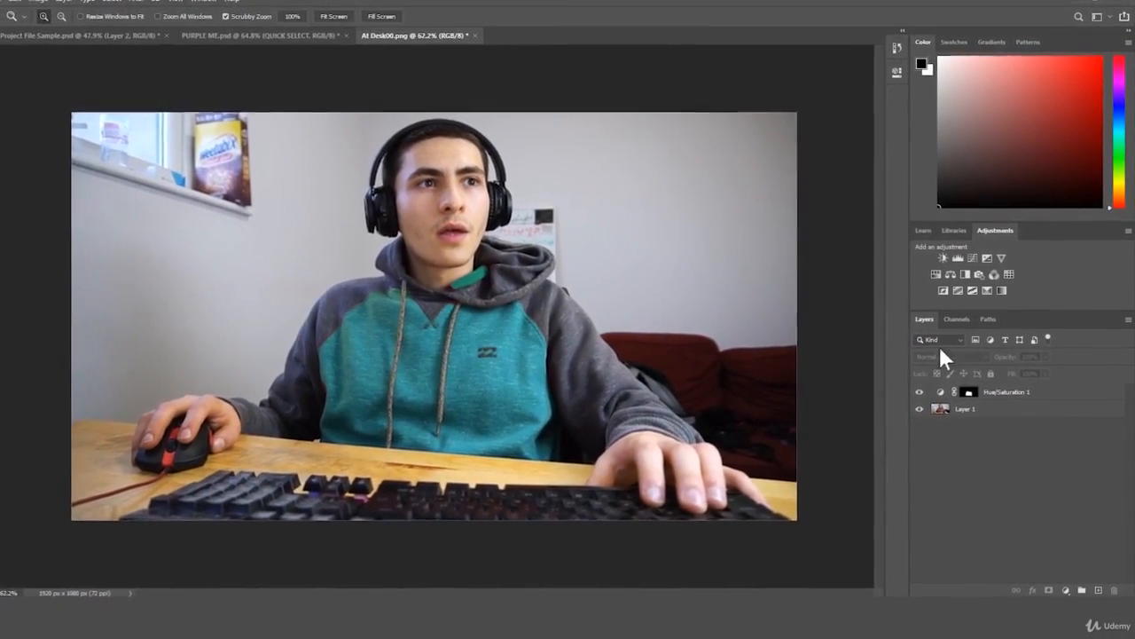
left_click(915, 393)
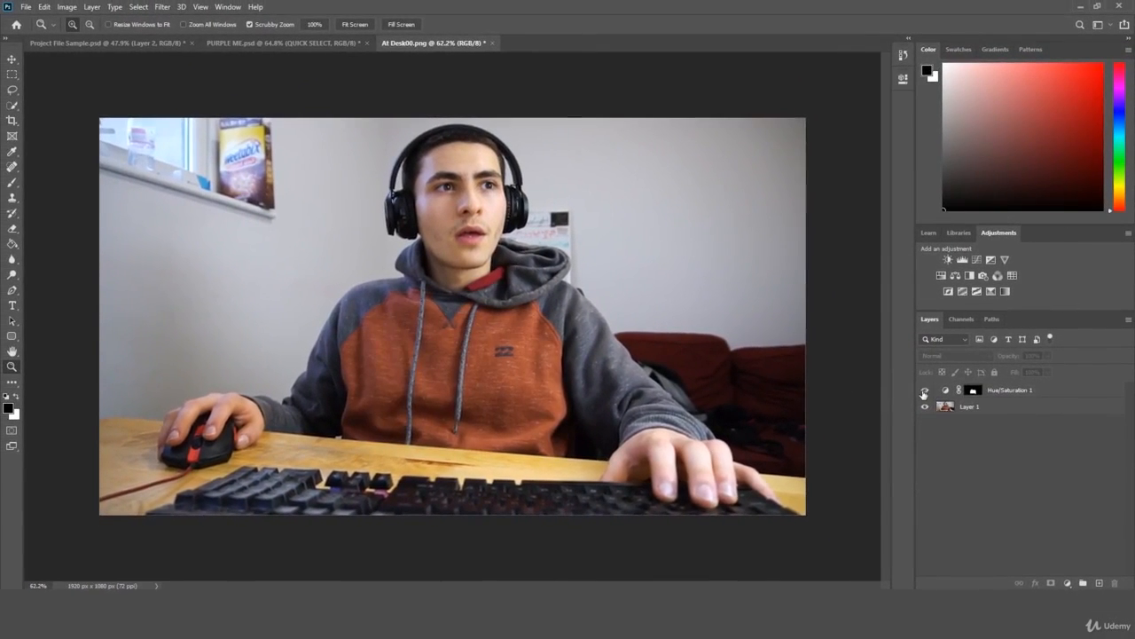
left_click(923, 393)
left_click_drag(824, 267, 792, 267)
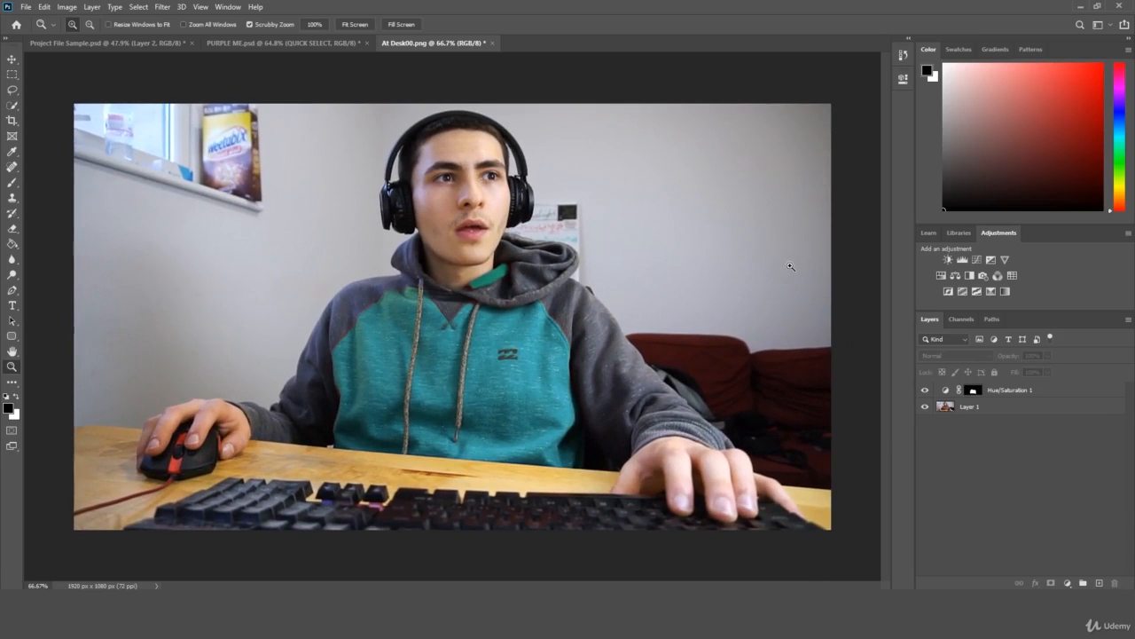
Step: Return to the PURPLE ME.psd document and view the whole purple title composition
left_click(311, 45)
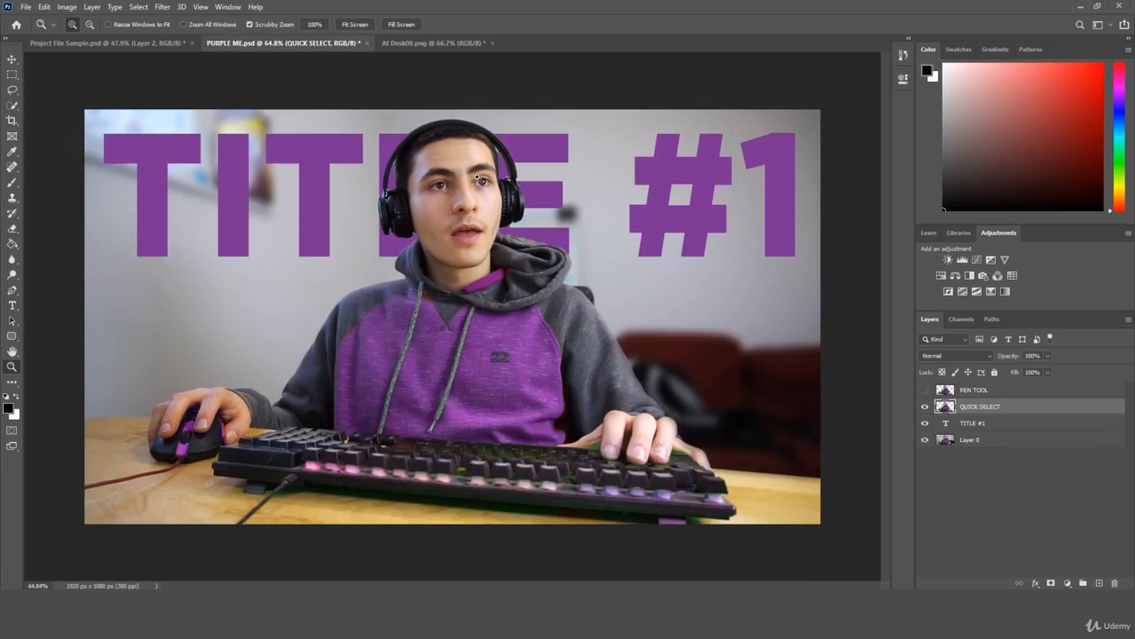
left_click_drag(506, 278, 575, 265)
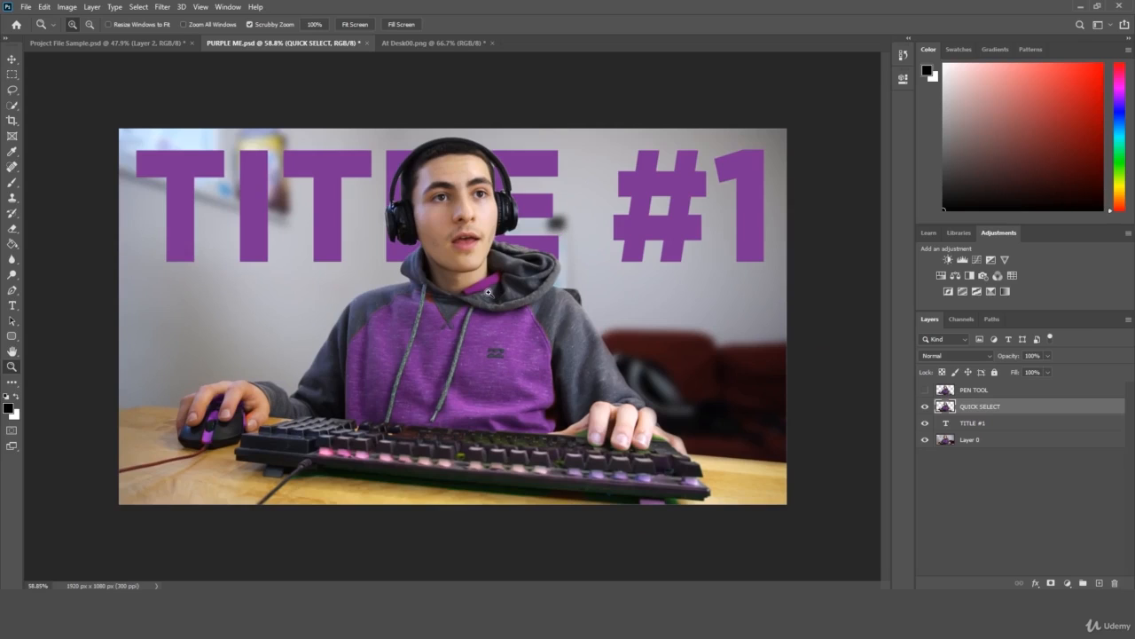
Step: Switch to the At Desk00.png document and inspect its Hue/Saturation adjustment layer, leaving no layer selected
left_click(454, 44)
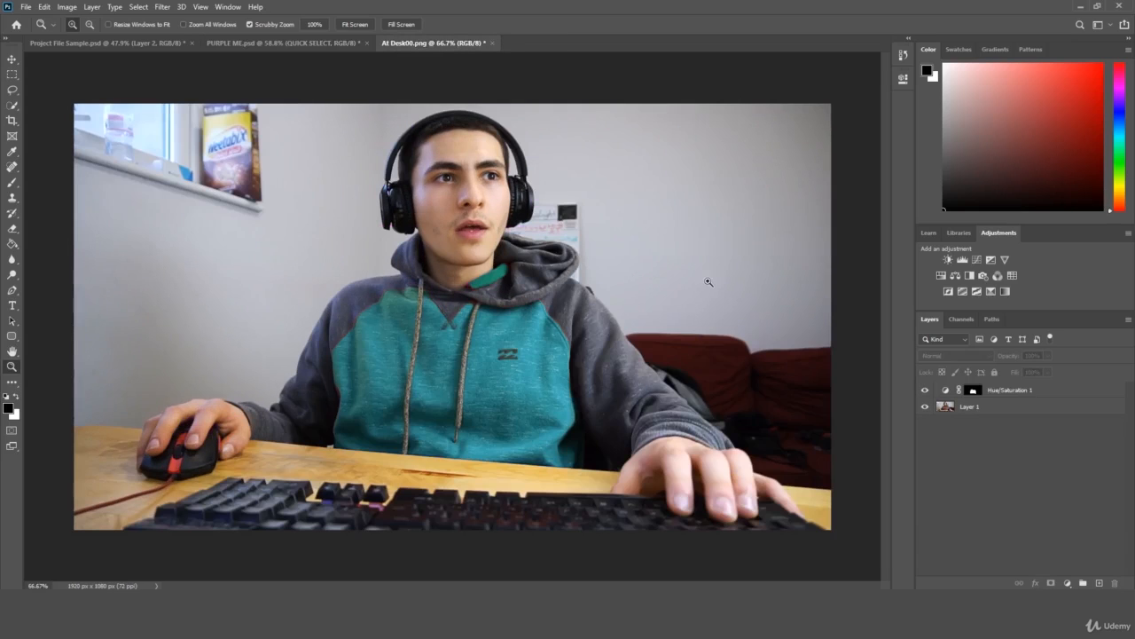
left_click(1020, 397)
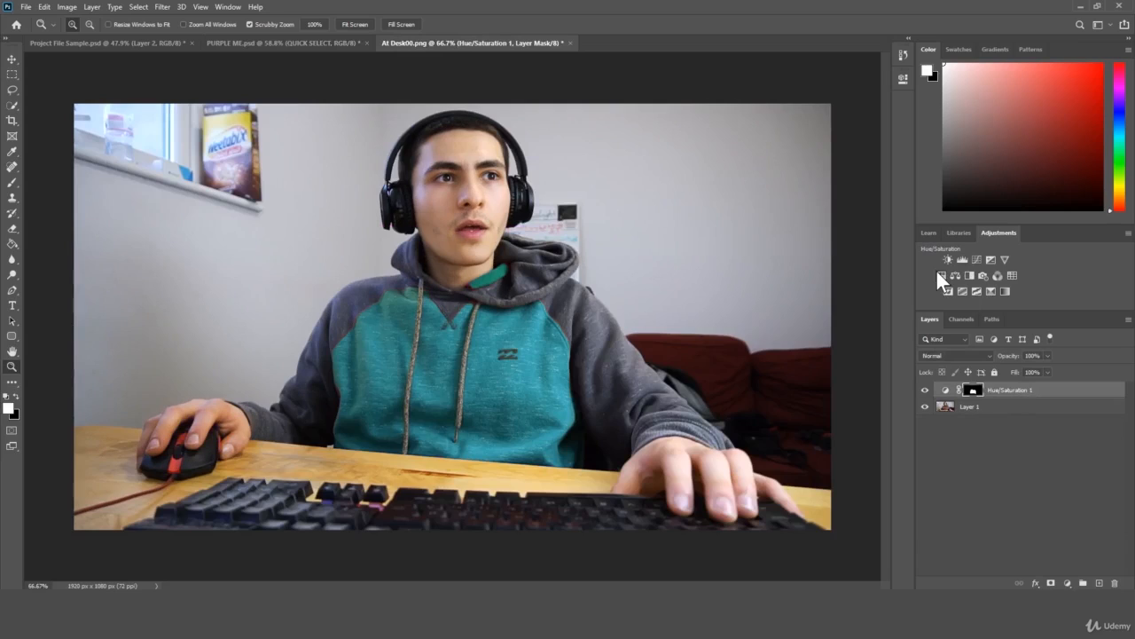
left_click(1006, 420)
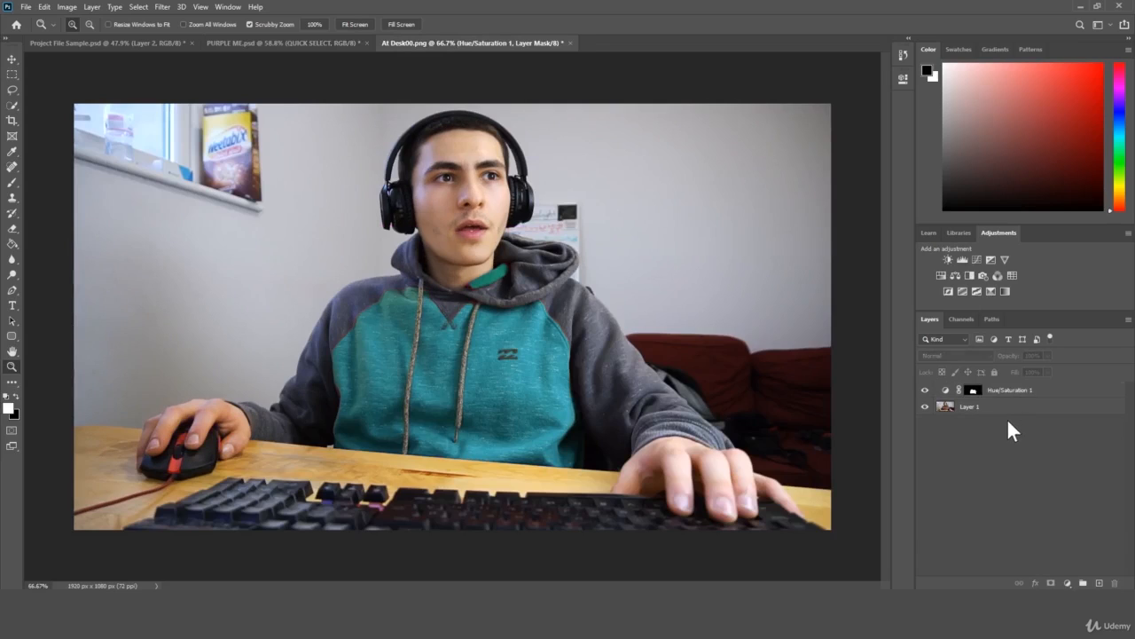
left_click(1011, 392)
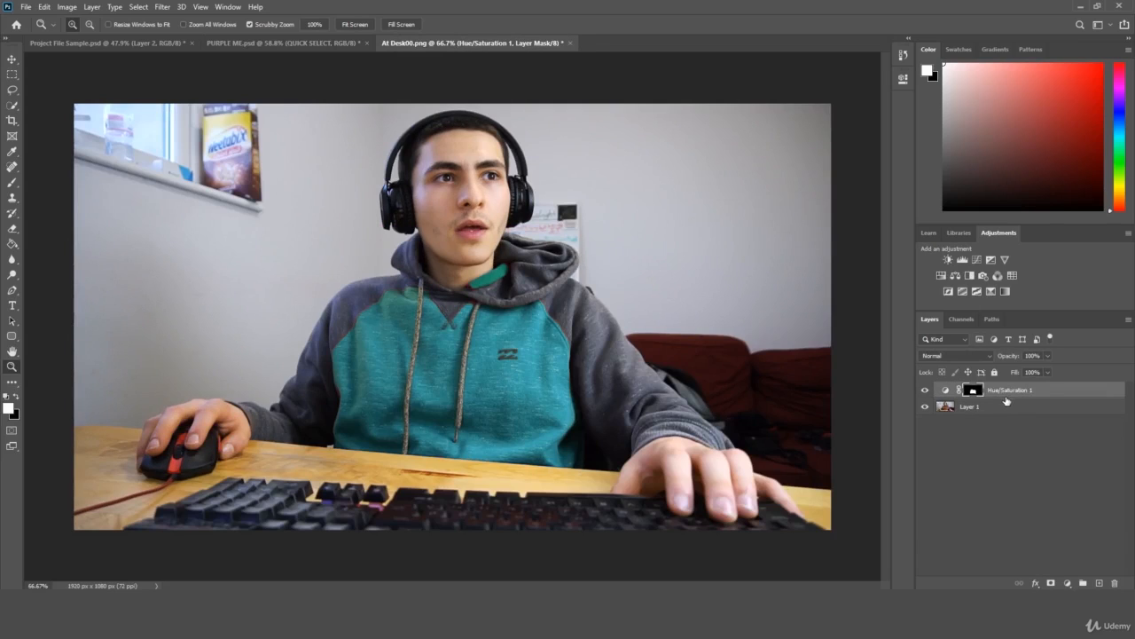
left_click(1022, 451)
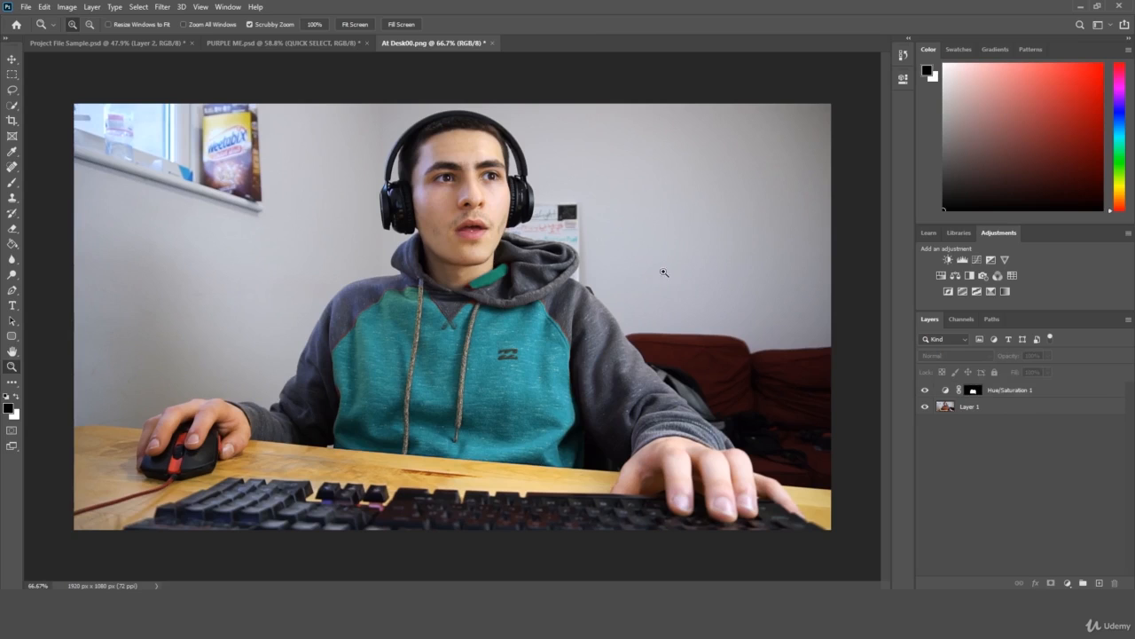
Step: Add a Brightness/Contrast adjustment layer over the whole photo with brightness 1 and contrast 41
left_click_drag(612, 218, 604, 226)
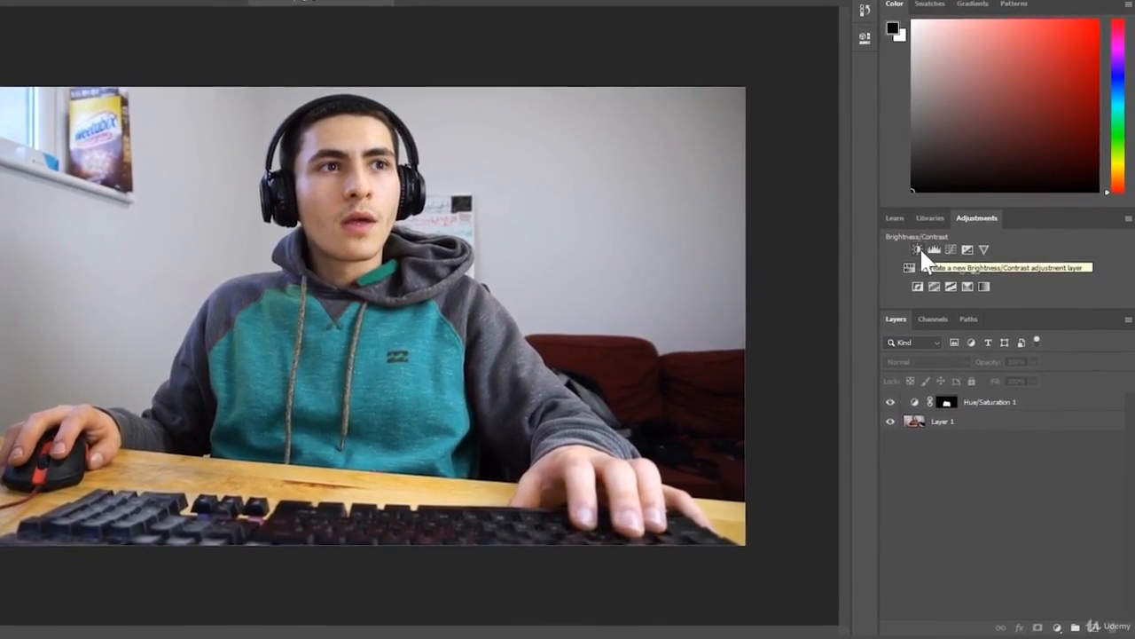
left_click(909, 246)
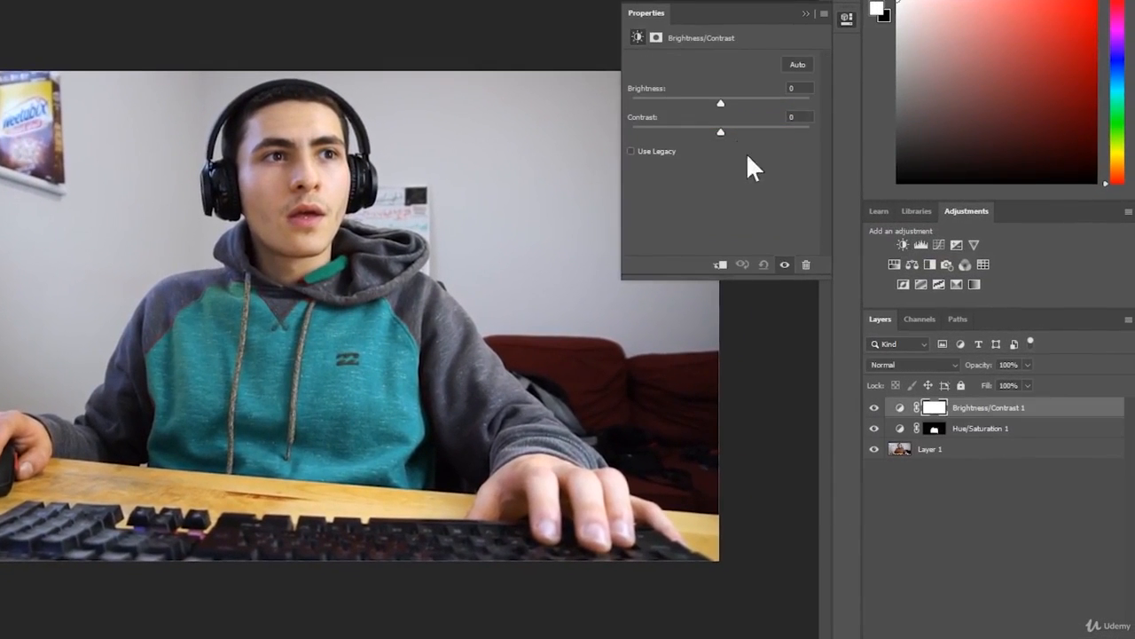
left_click_drag(741, 131, 723, 105)
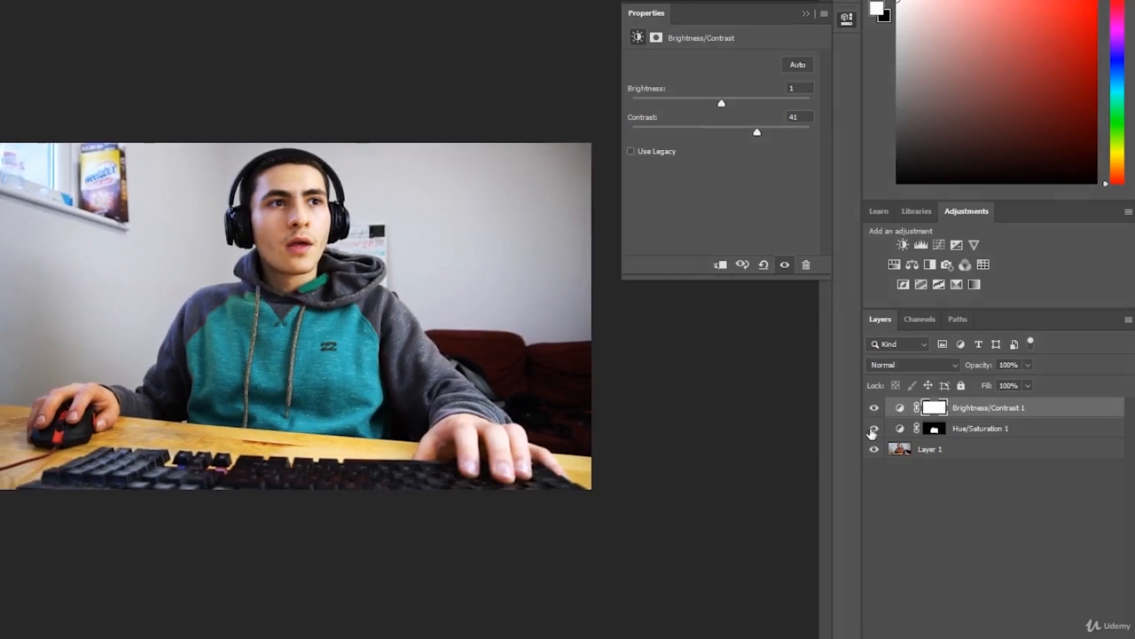
Step: Hide both adjustment layers to view the original photo, collapse the adjustment properties, and show the hoodie recolouring again
left_click(873, 428)
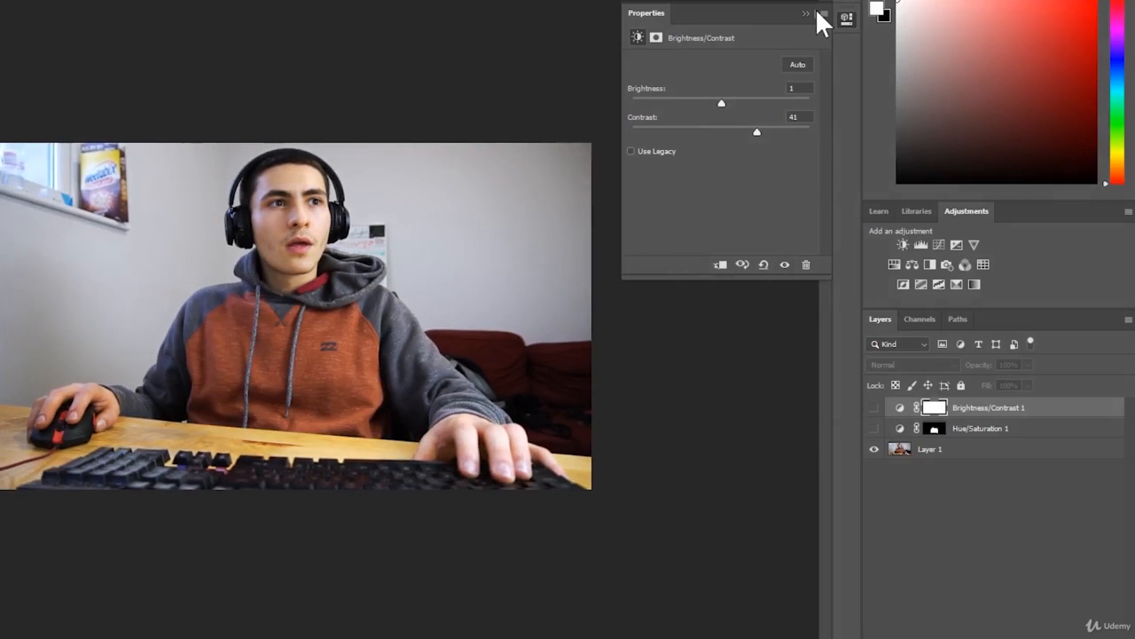
left_click(804, 12)
left_click(873, 428)
Step: Compare the photo with and without the contrast change by toggling the Brightness/Contrast layer's visibility, leaving it shown
left_click(874, 407)
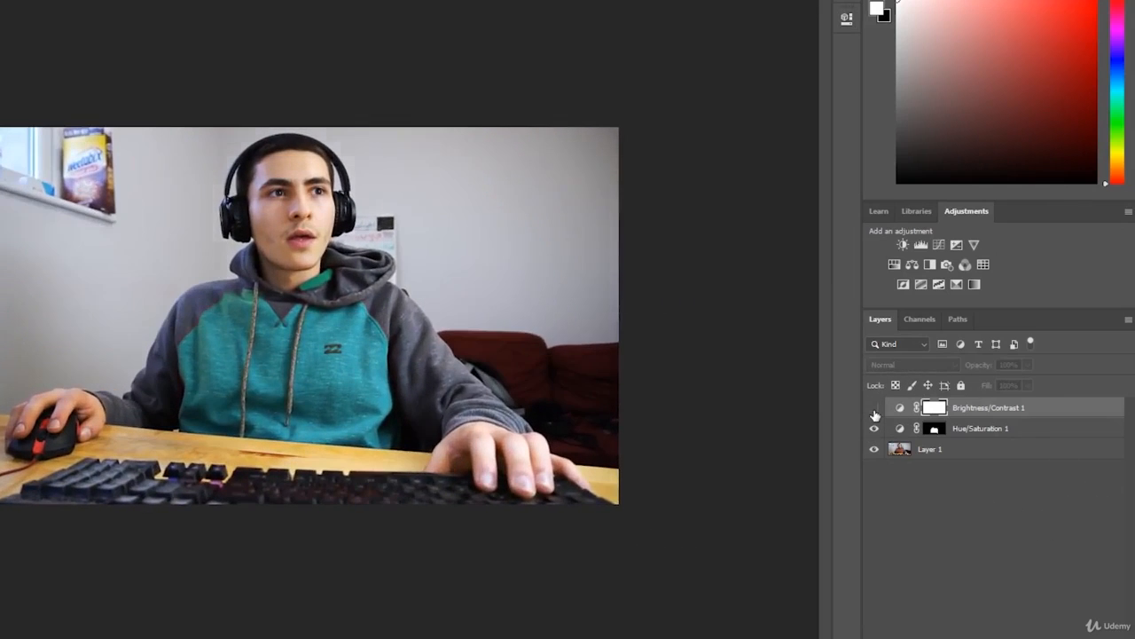
left_click(875, 409)
left_click(875, 408)
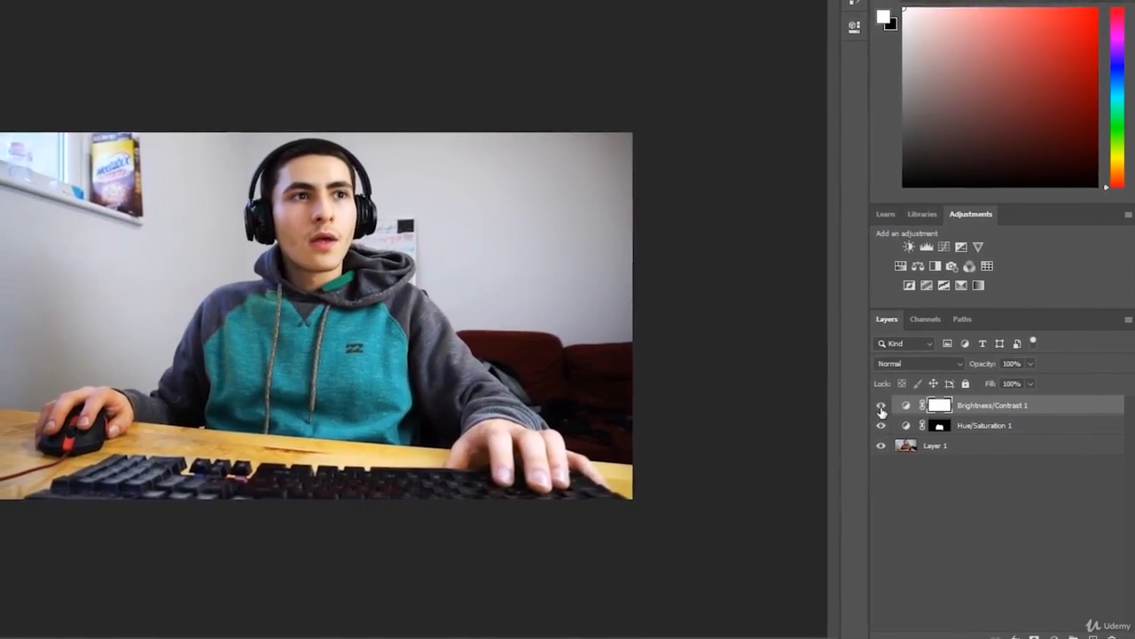
left_click(874, 409)
left_click(883, 408)
left_click(884, 408)
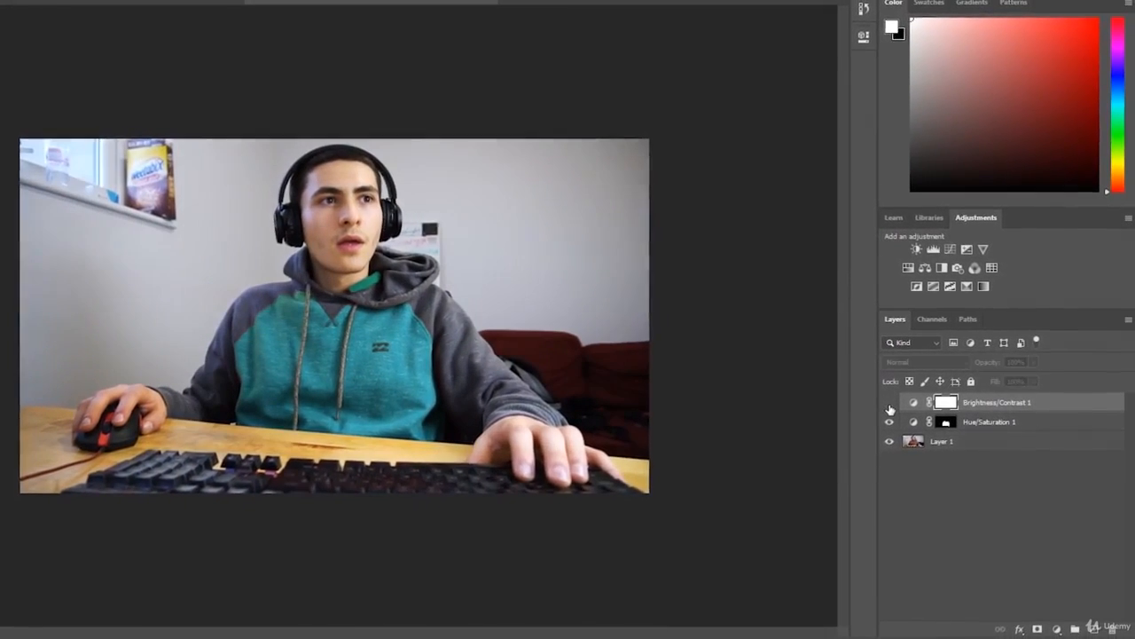
left_click(884, 408)
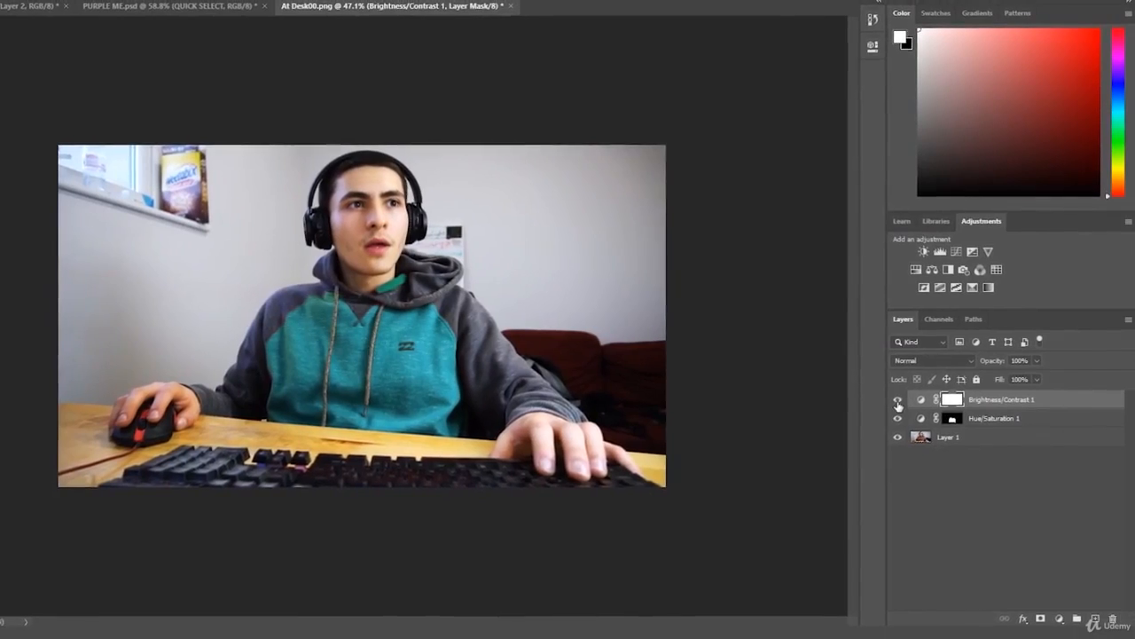
Step: Compare the hoodie's original and new colours by toggling the Hue/Saturation layer under the contrast adjustment, leaving it shown
left_click(899, 416)
left_click(898, 416)
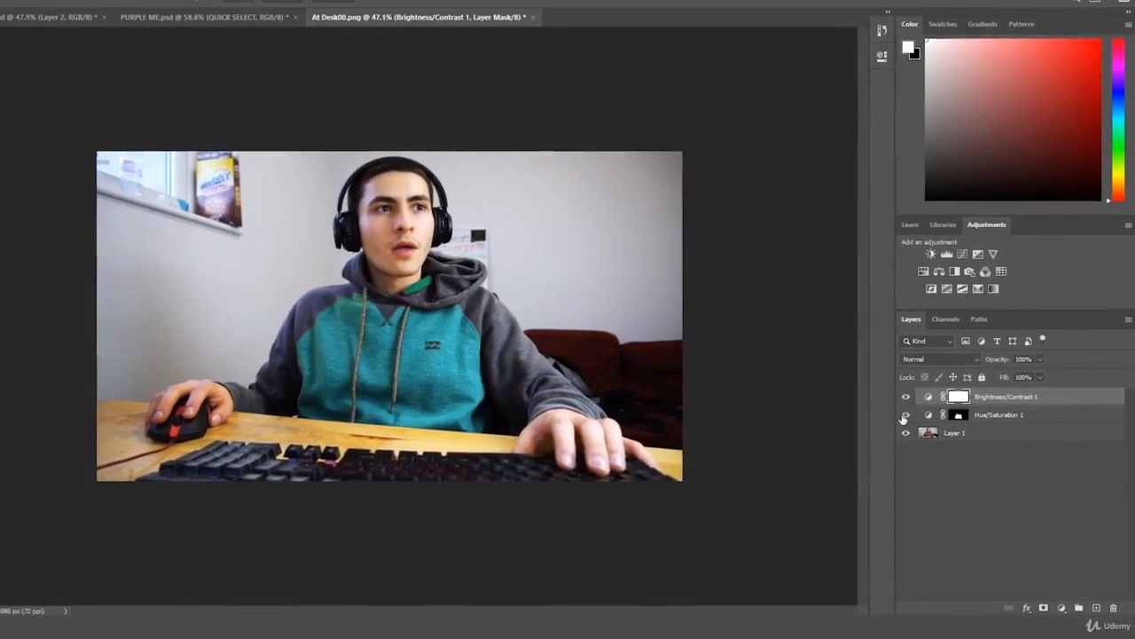
left_click(898, 416)
left_click(907, 414)
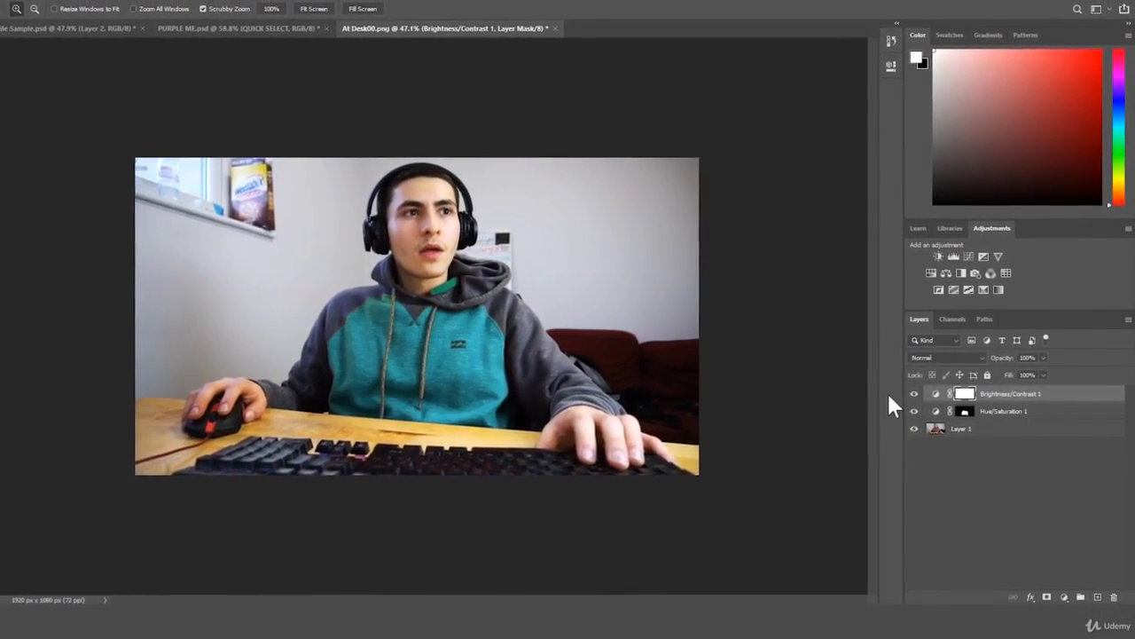
left_click(916, 410)
left_click(917, 410)
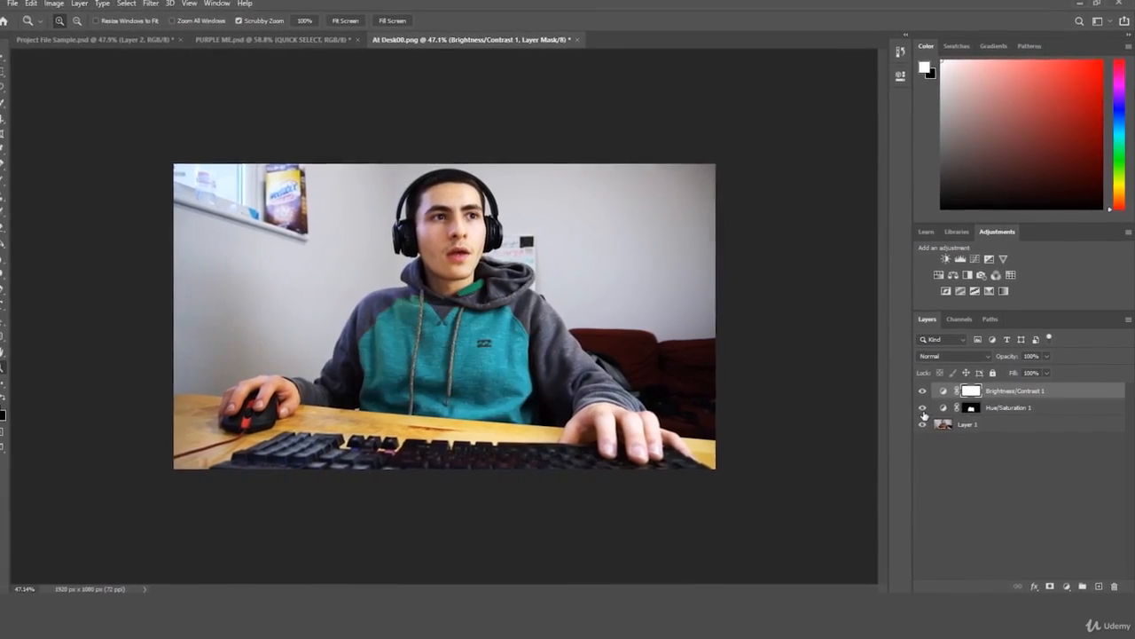
left_click(925, 410)
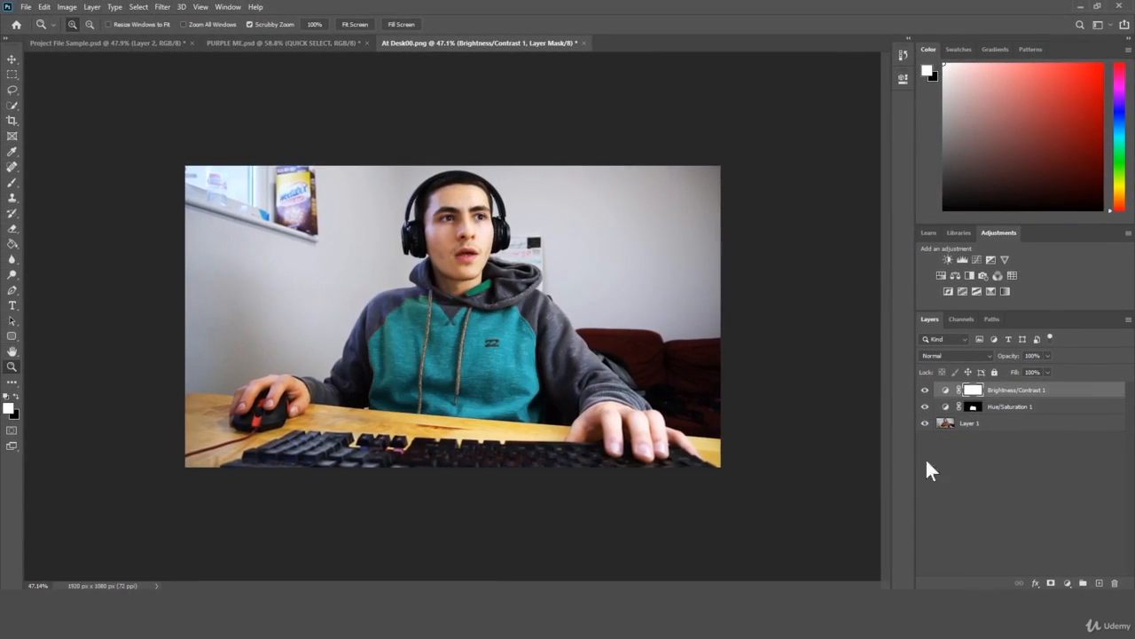
mouse_move(757, 363)
left_mouse_down()
mouse_move(737, 375)
mouse_move(759, 374)
mouse_move(749, 377)
left_mouse_up()
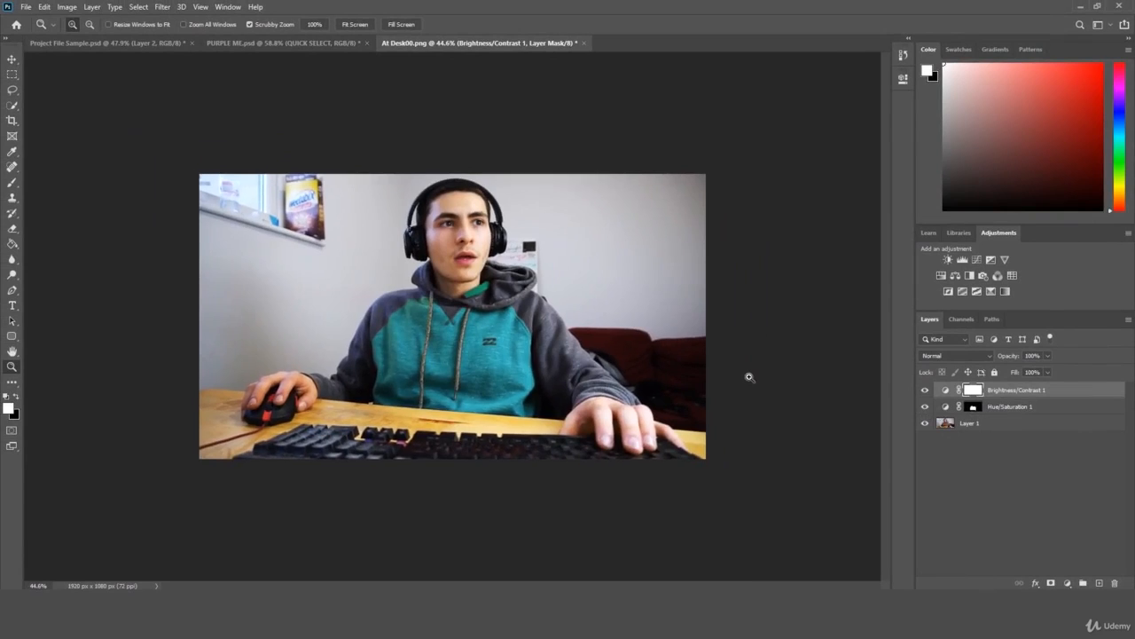